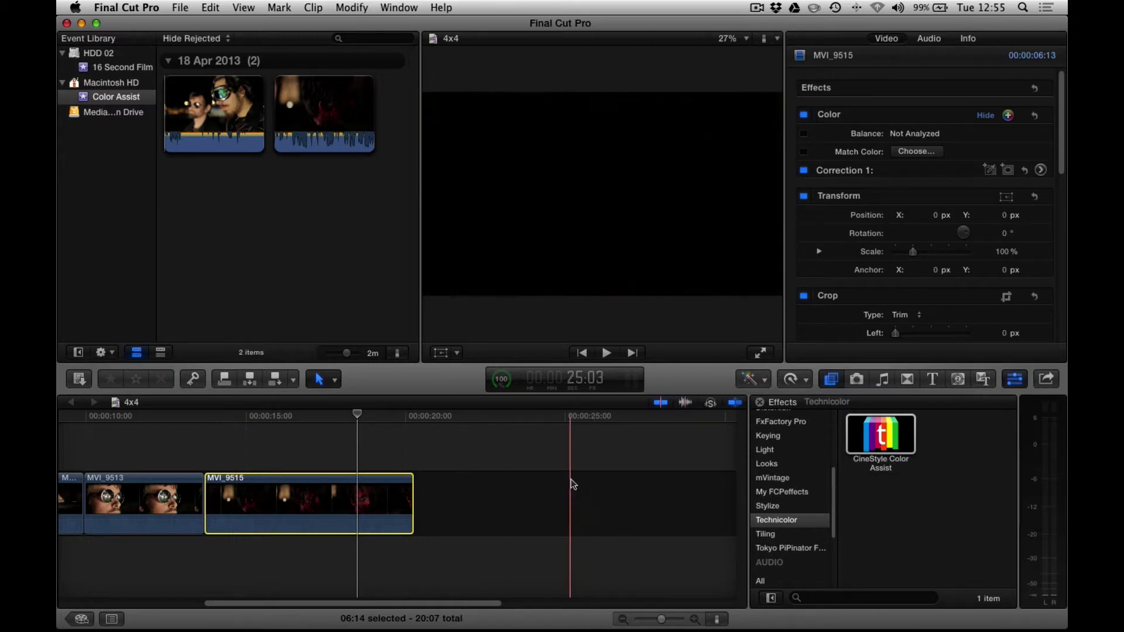
# Apply the CineStyle Color Assist effect to MVI_9511 and send that clip to Color Assist
pyautogui.scroll(-3, 813, 439)
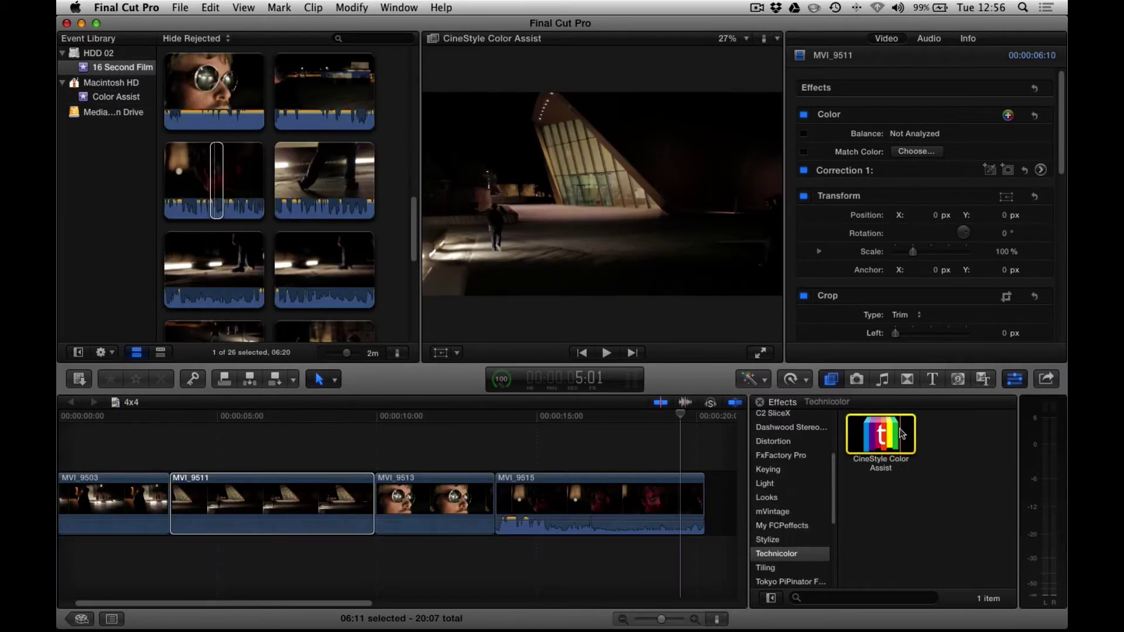
pyautogui.moveTo(900, 434); pyautogui.dragTo(285, 491)
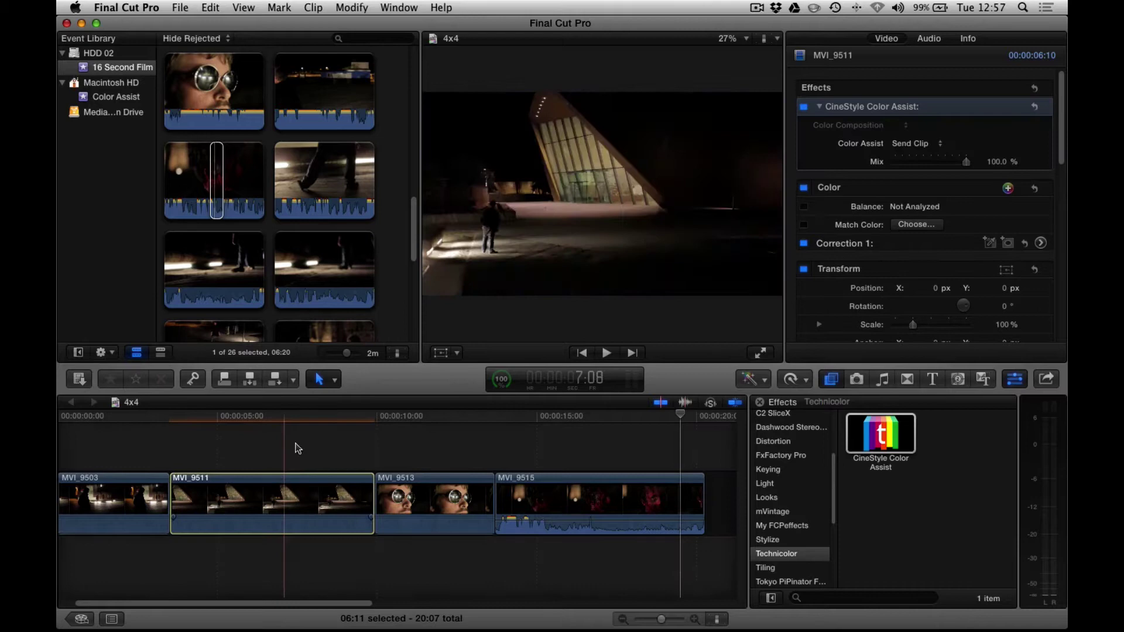
pyautogui.moveTo(234, 417); pyautogui.dragTo(328, 436)
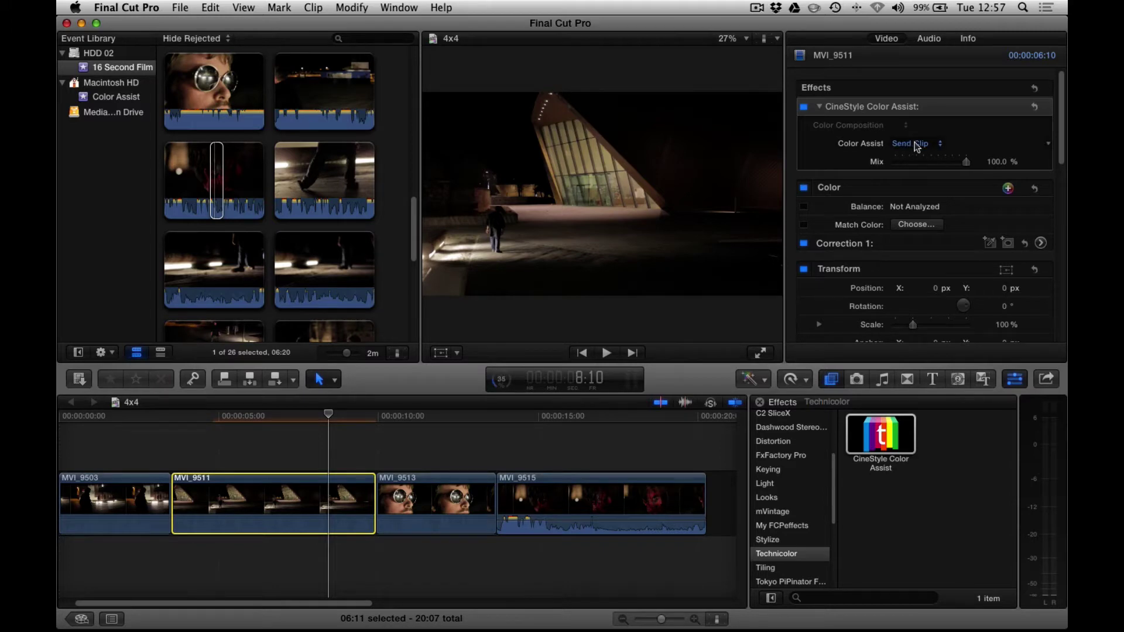
pyautogui.click(917, 145)
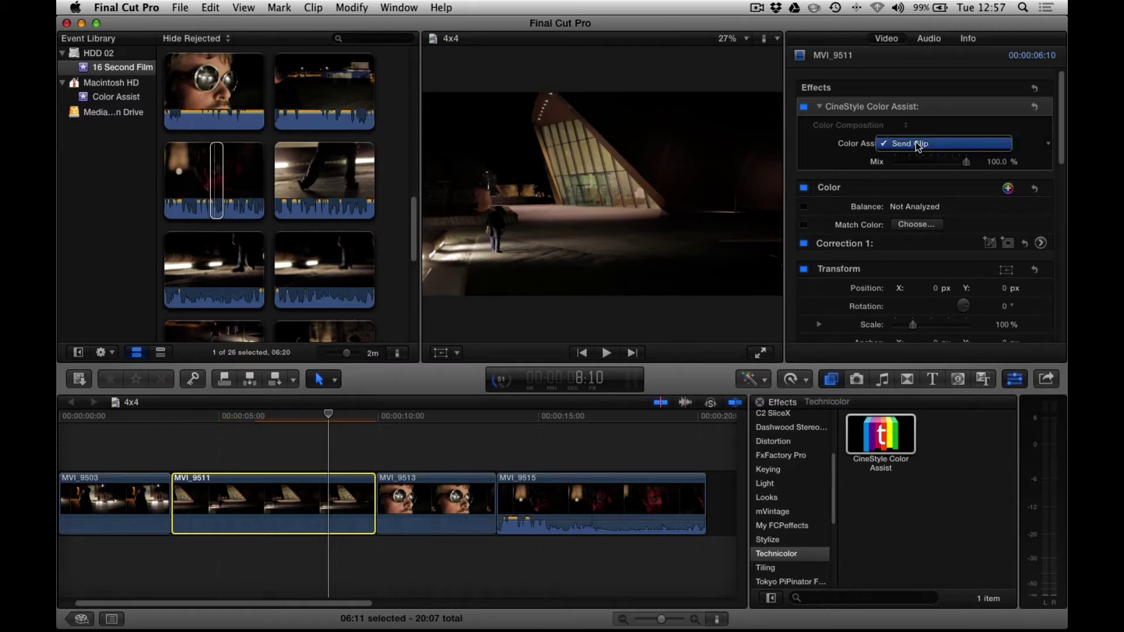
pyautogui.click(917, 144)
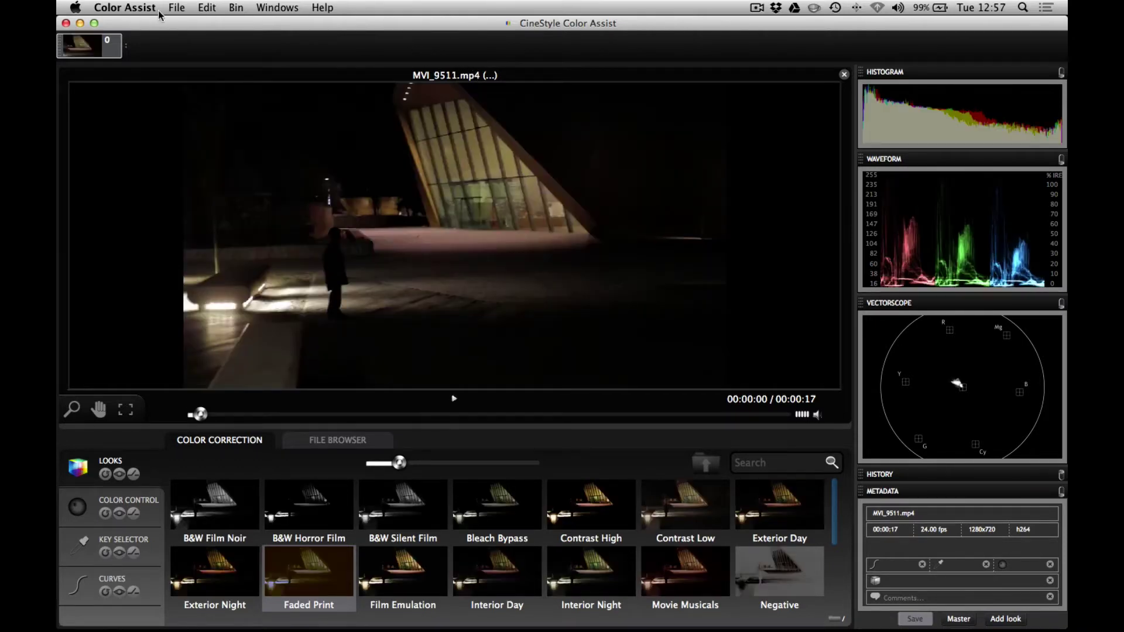
# View the Color Assist About information, then dismiss it
pyautogui.click(135, 12)
pyautogui.click(138, 24)
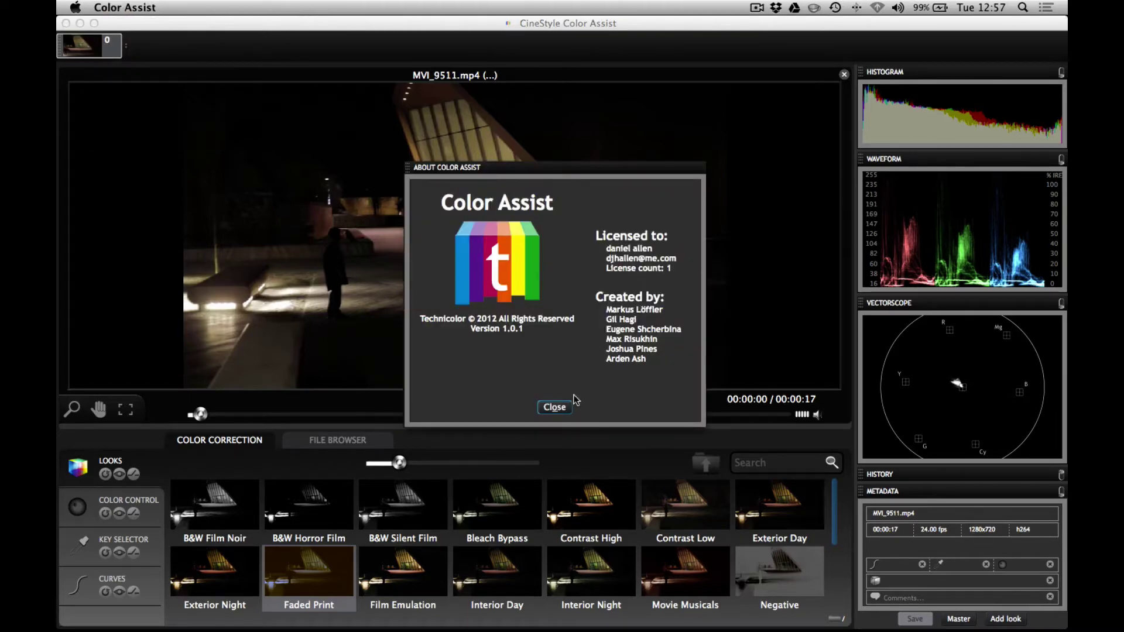
pyautogui.click(557, 408)
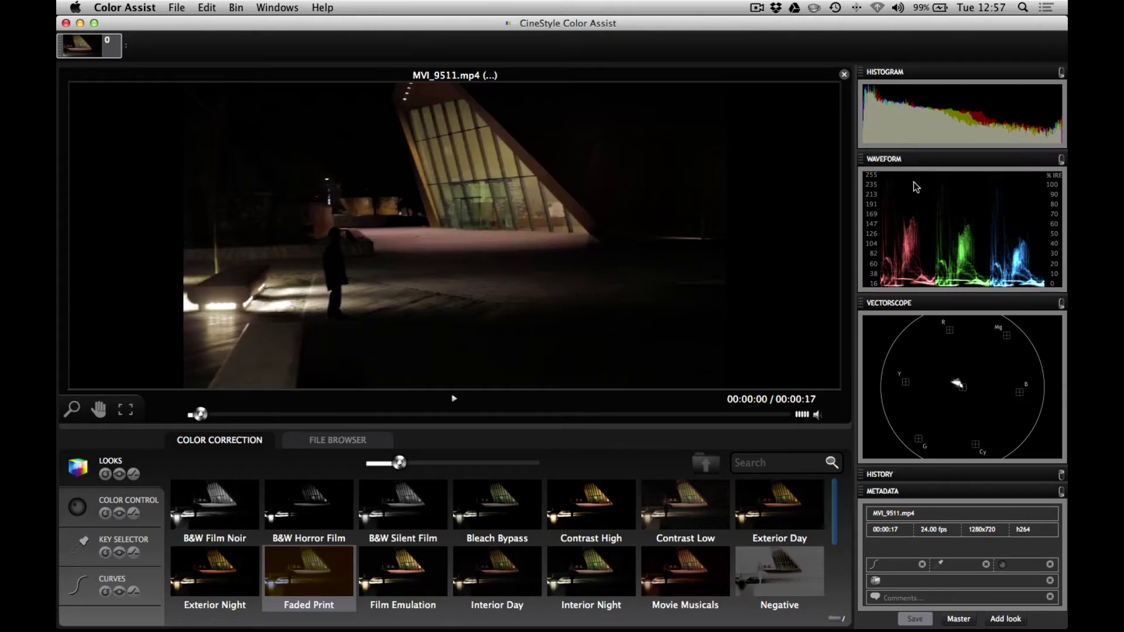
# Collapse the Vectorscope and Waveform panels and expand the History list
pyautogui.click(1061, 305)
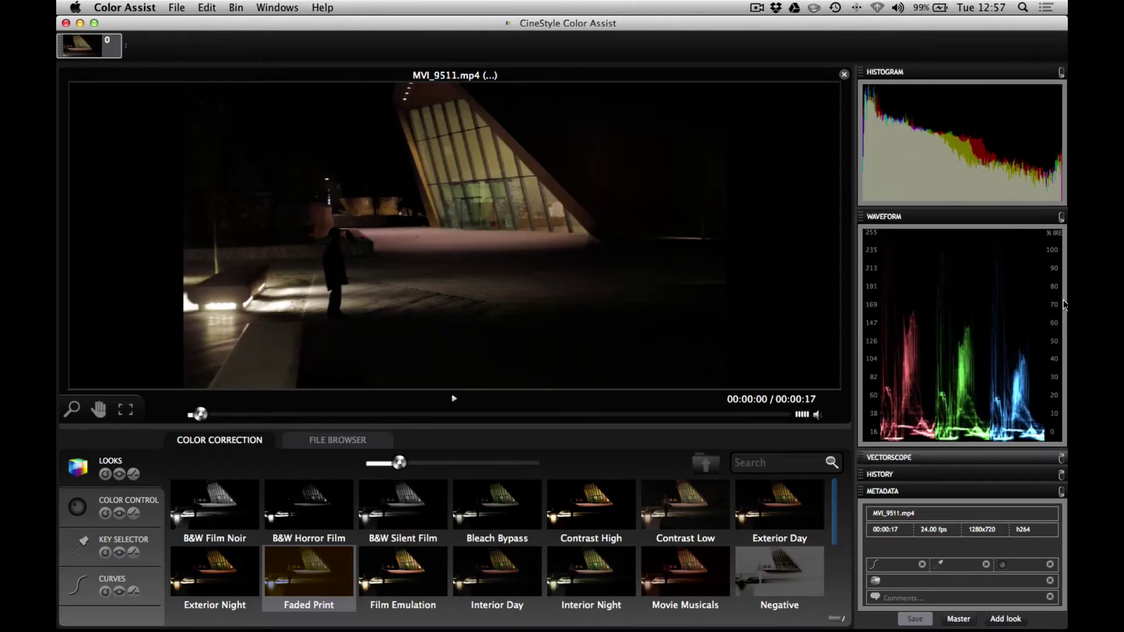
pyautogui.click(1062, 217)
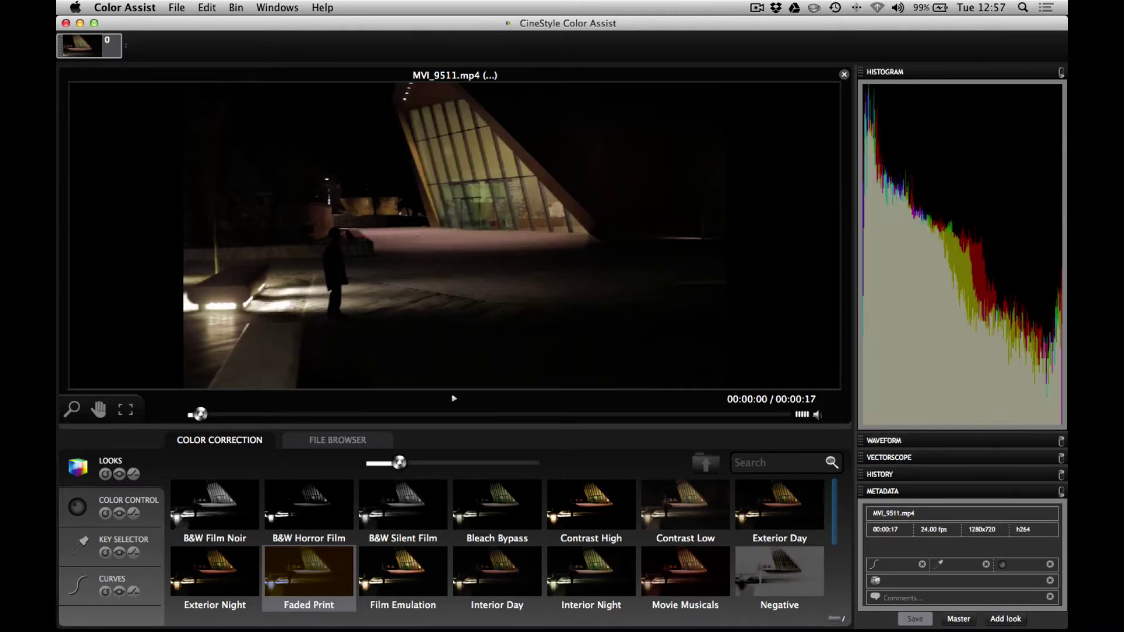
pyautogui.click(1060, 474)
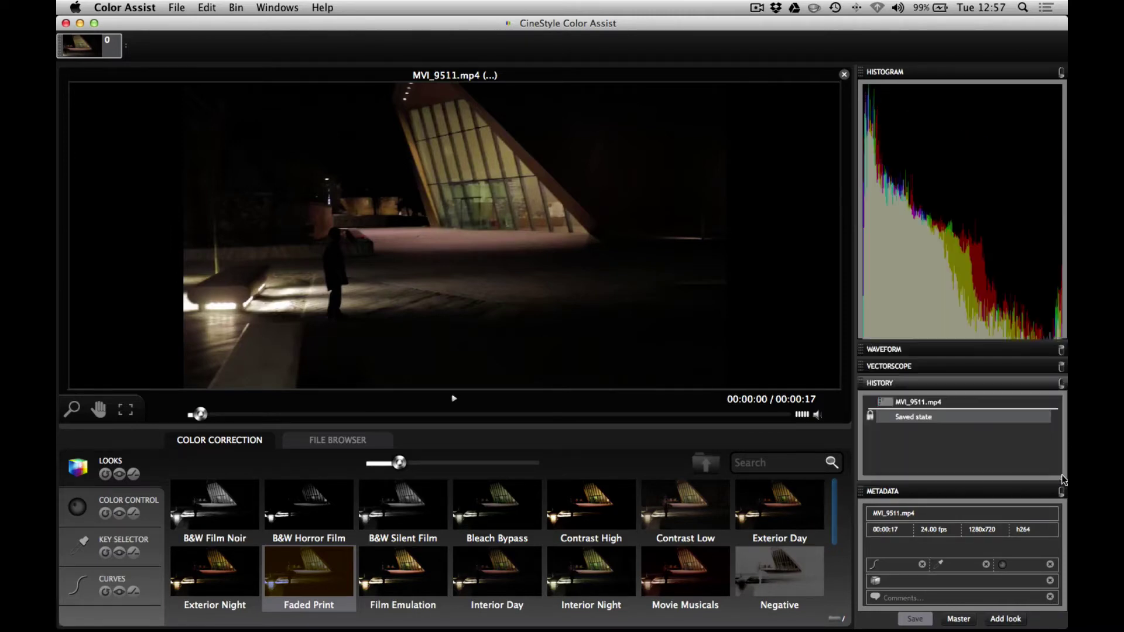
pyautogui.click(349, 441)
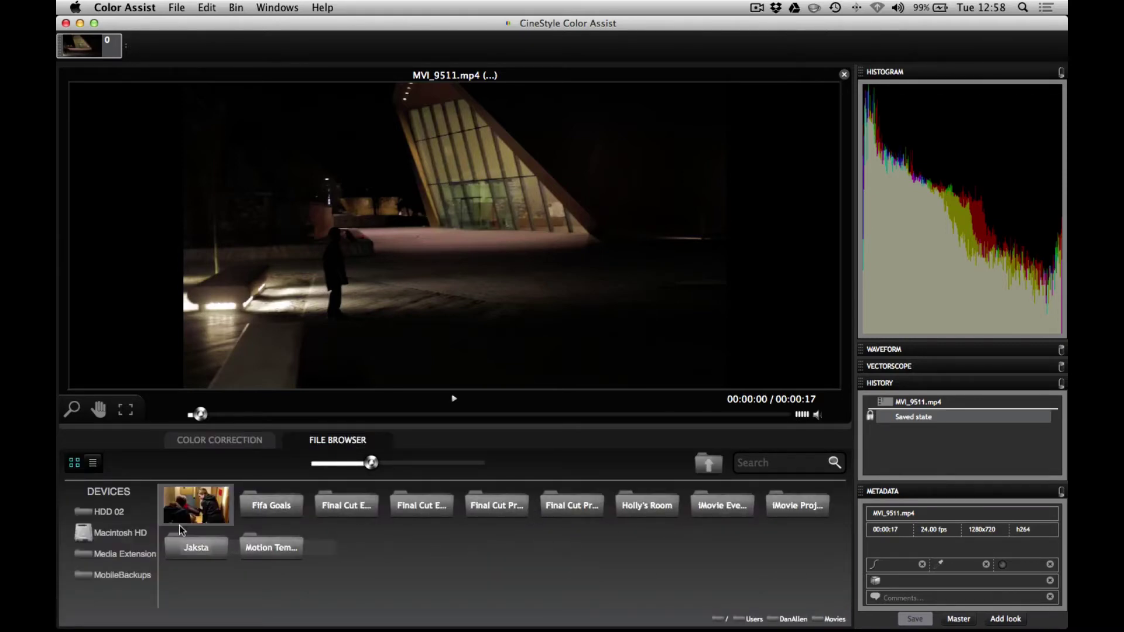
pyautogui.click(228, 440)
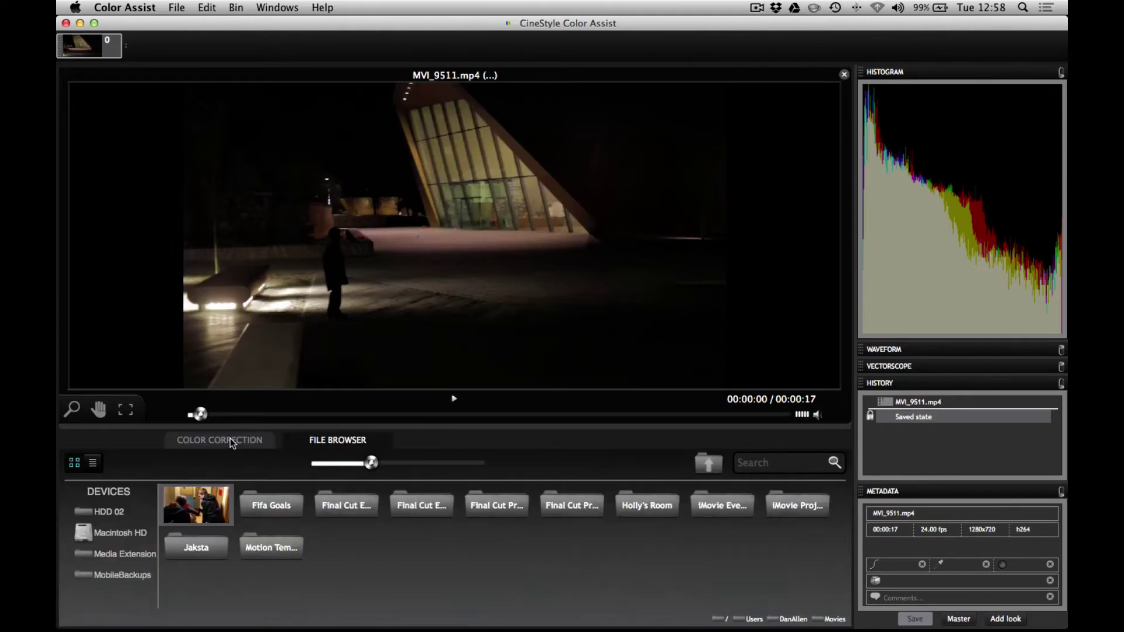
pyautogui.click(246, 443)
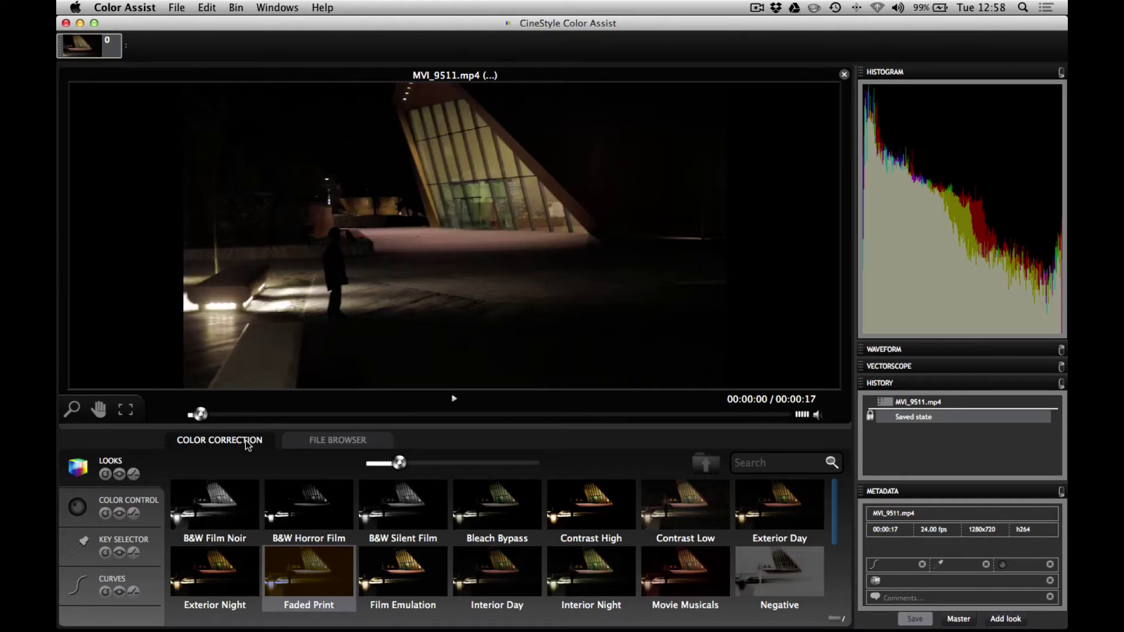
# Scrub the MVI_9511 preview forward, back to 00:00:06, then on to 00:00:10
pyautogui.moveTo(199, 414); pyautogui.dragTo(725, 420)
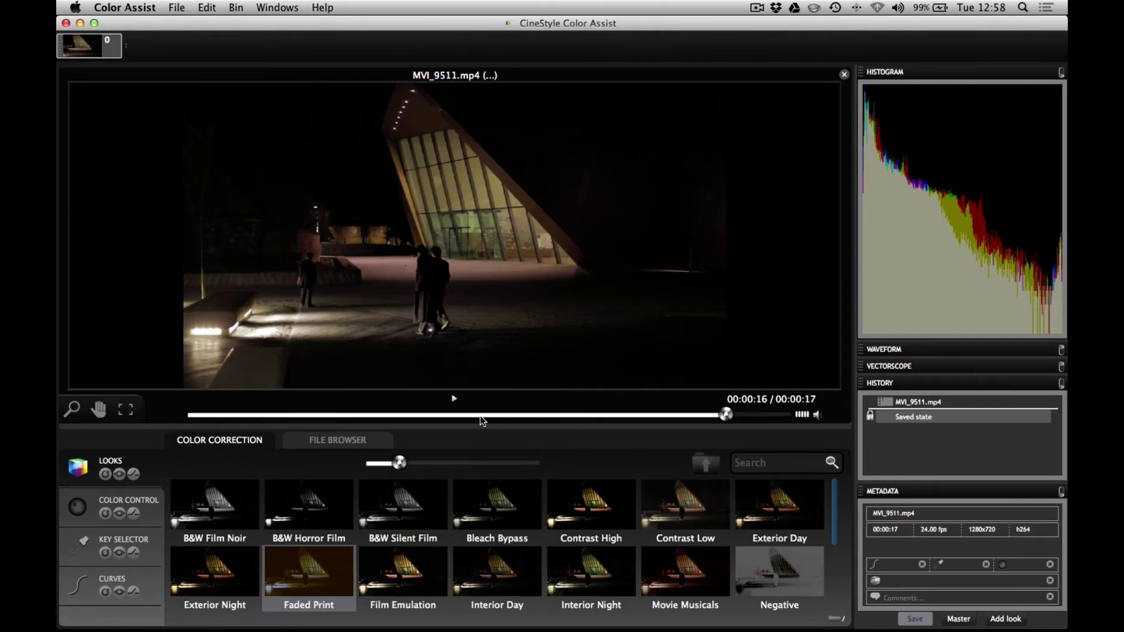
pyautogui.moveTo(481, 421); pyautogui.dragTo(393, 415)
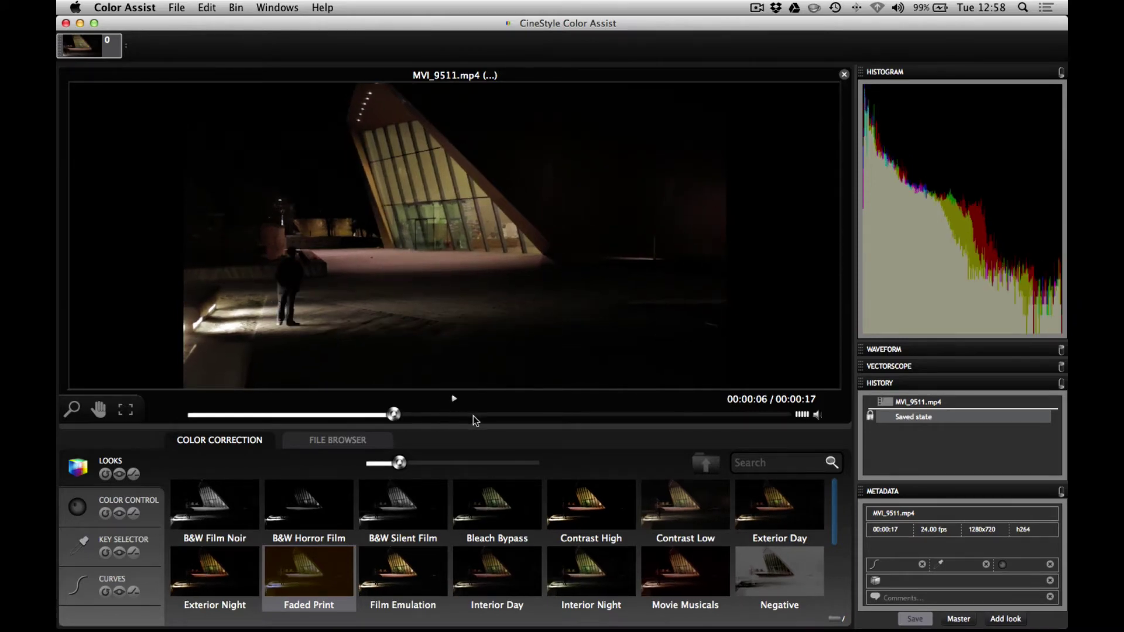
pyautogui.moveTo(473, 418); pyautogui.dragTo(541, 422)
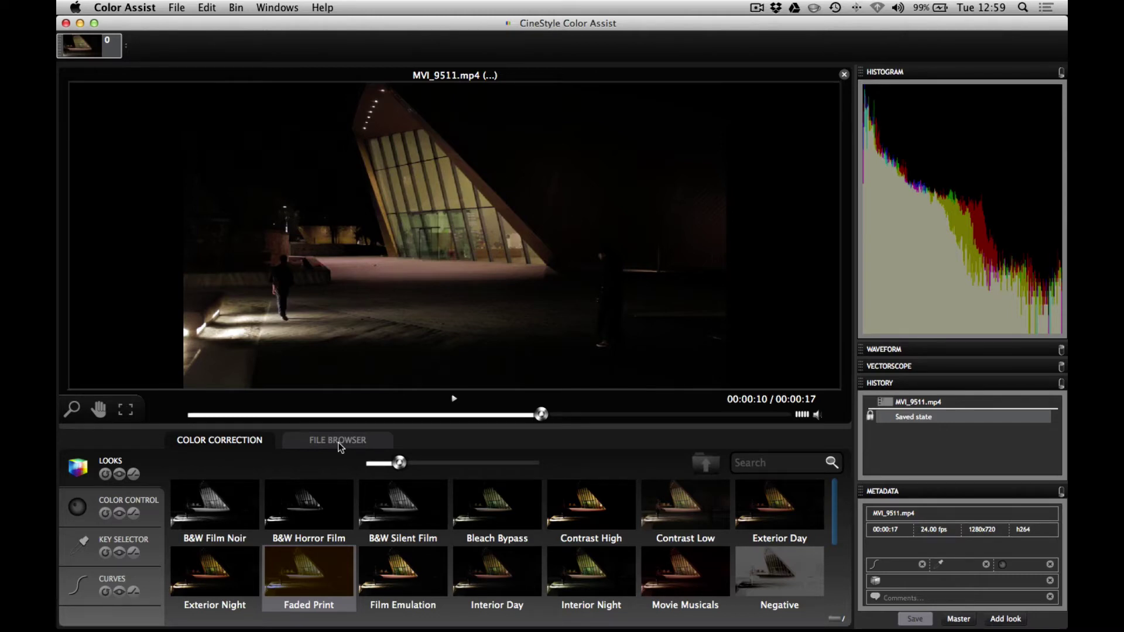
# Apply the Color Assist preferences with Disable Welcome Screen and Advanced Color Controls enabled
pyautogui.click(111, 6)
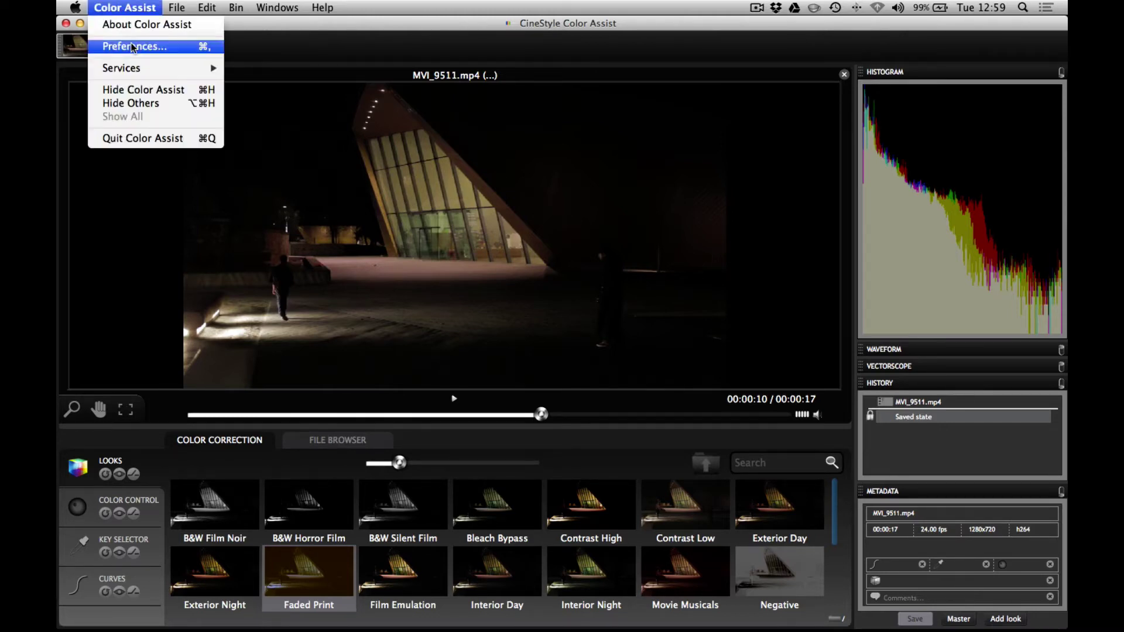
pyautogui.click(152, 43)
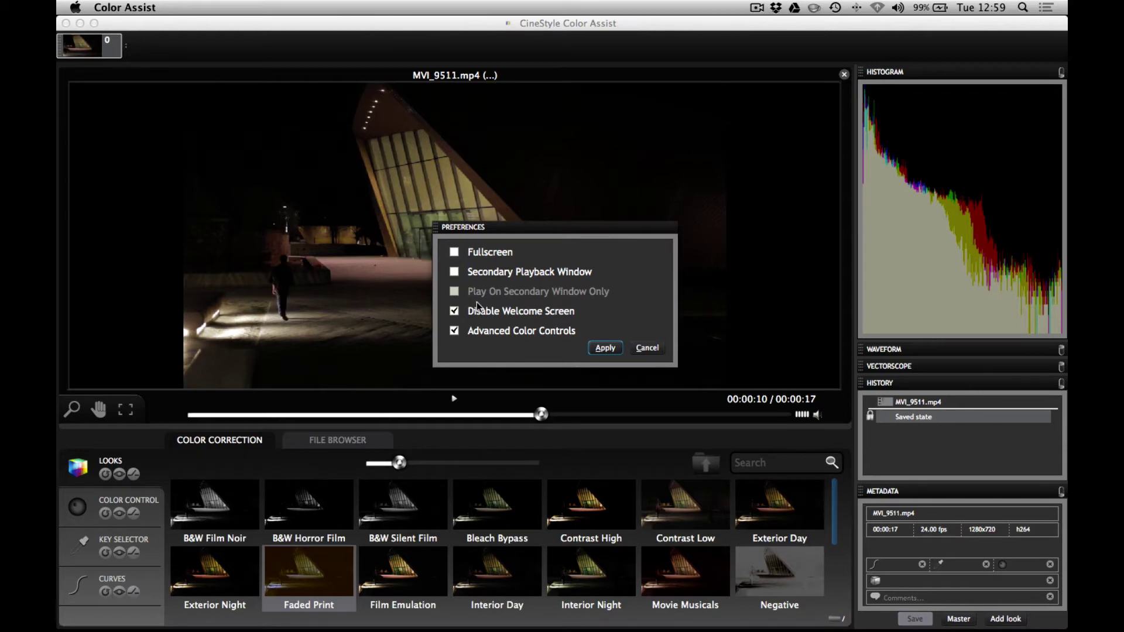
pyautogui.click(609, 349)
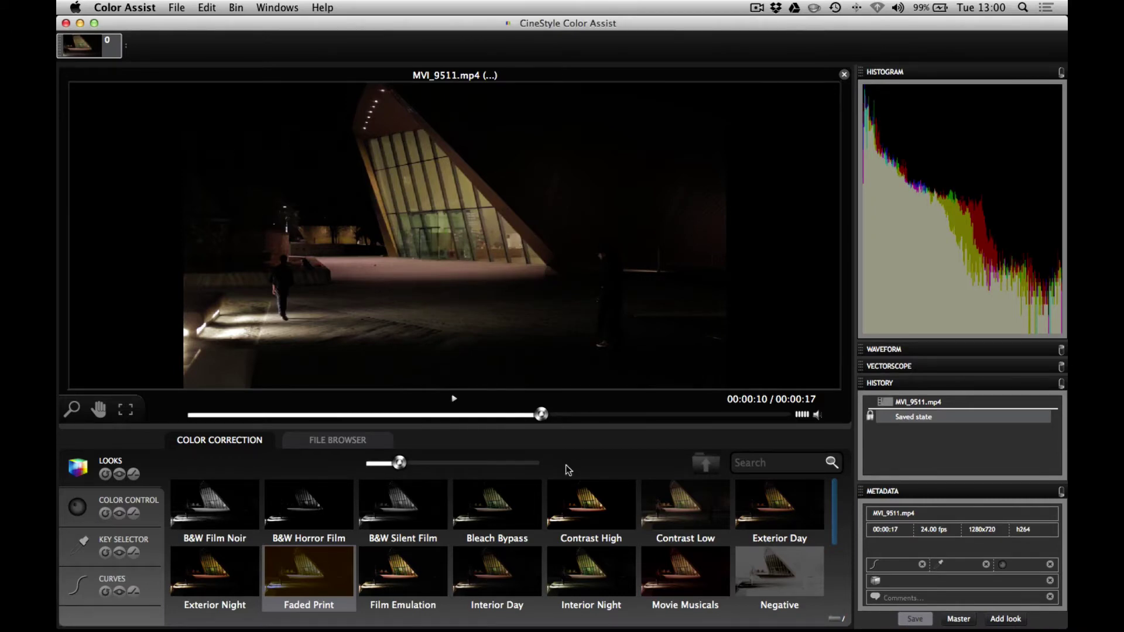
# Play MVI_9511 from 00:00:05, mute its audio, and stop at 00:00:08
pyautogui.click(372, 415)
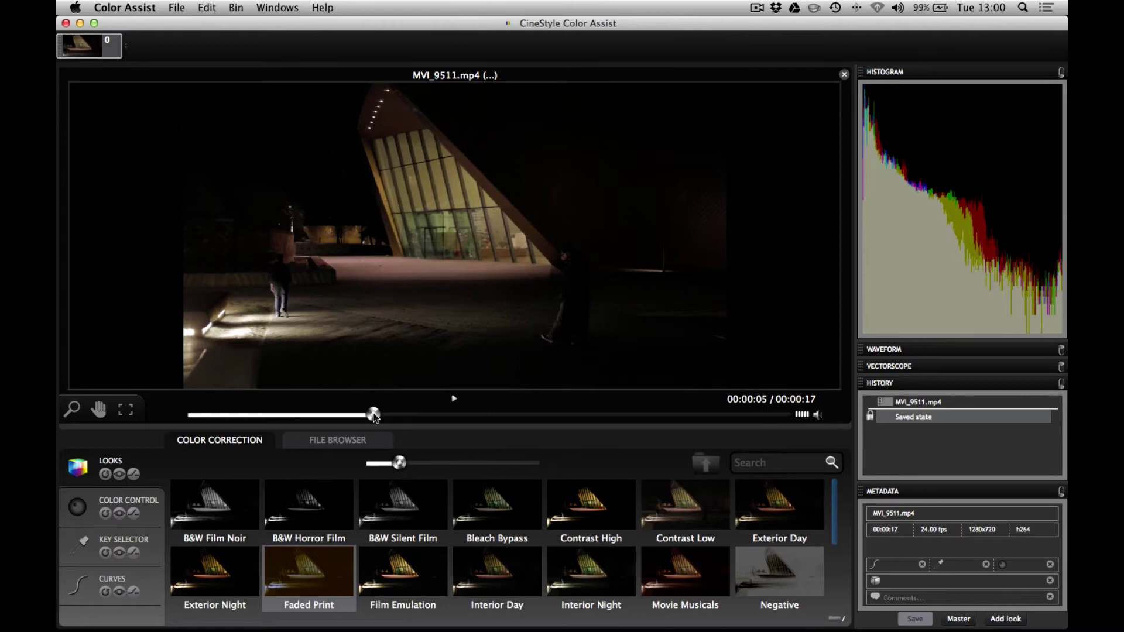
pyautogui.click(454, 399)
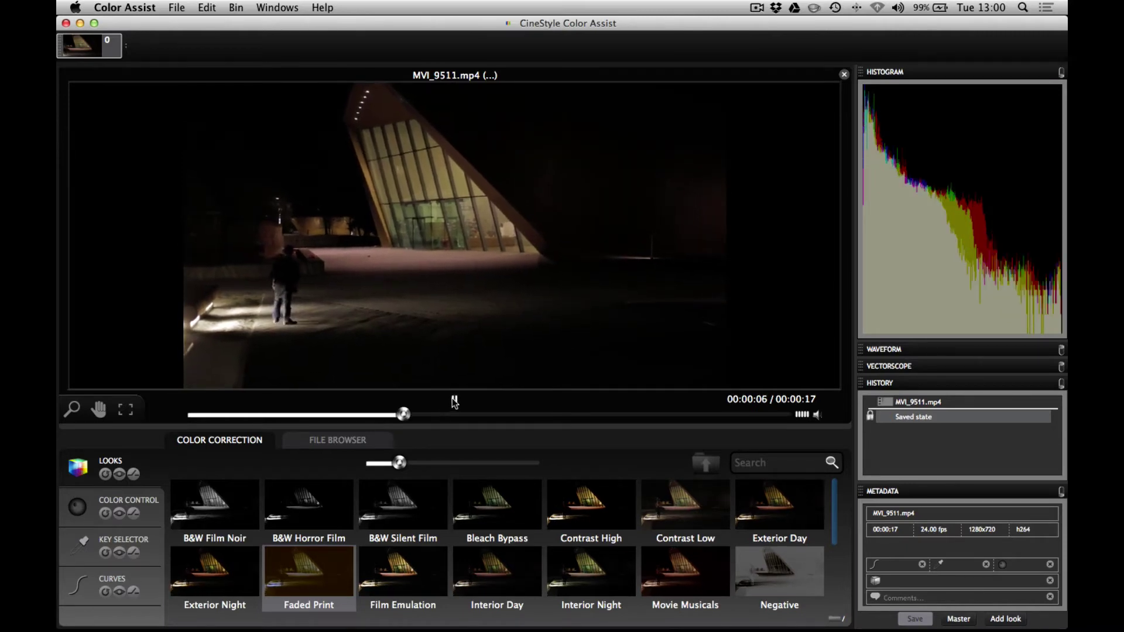
pyautogui.click(454, 401)
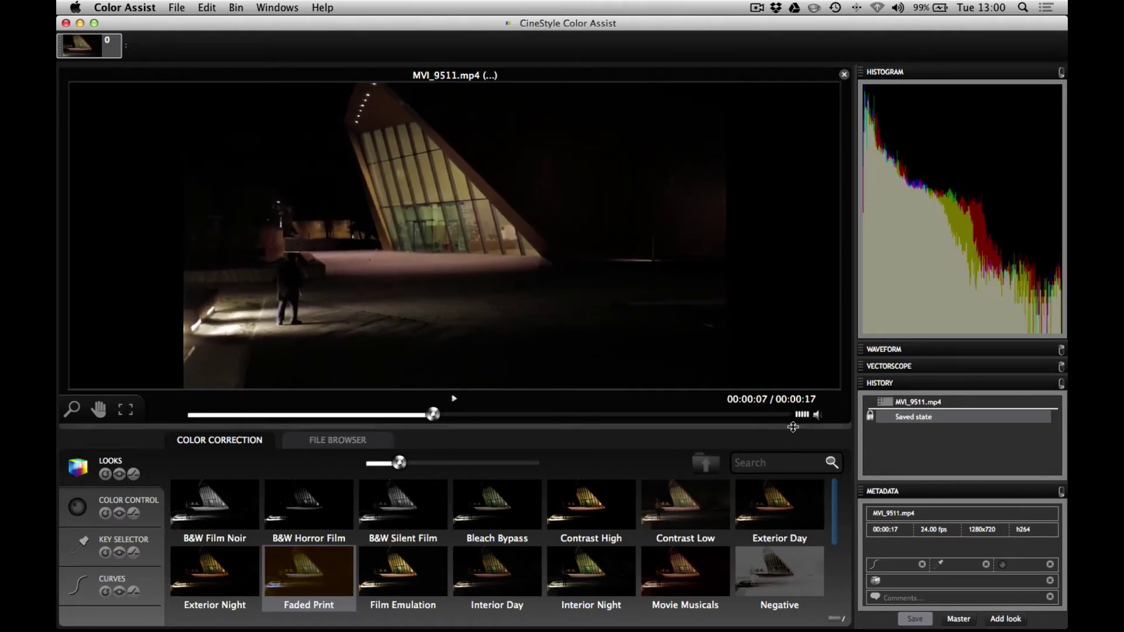
pyautogui.click(816, 416)
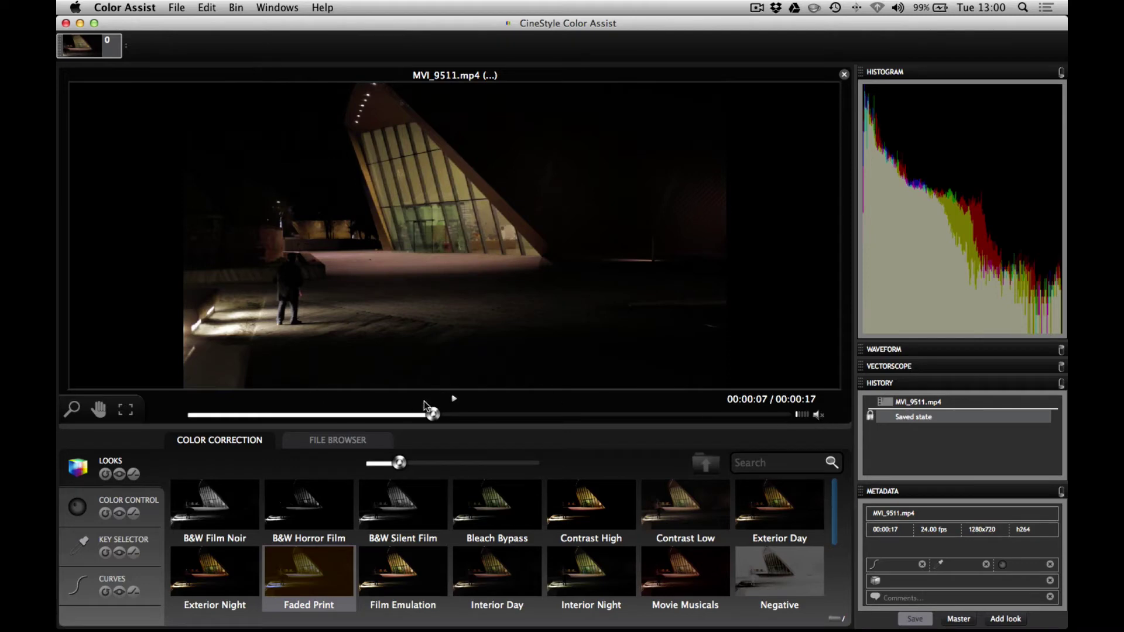
pyautogui.click(454, 399)
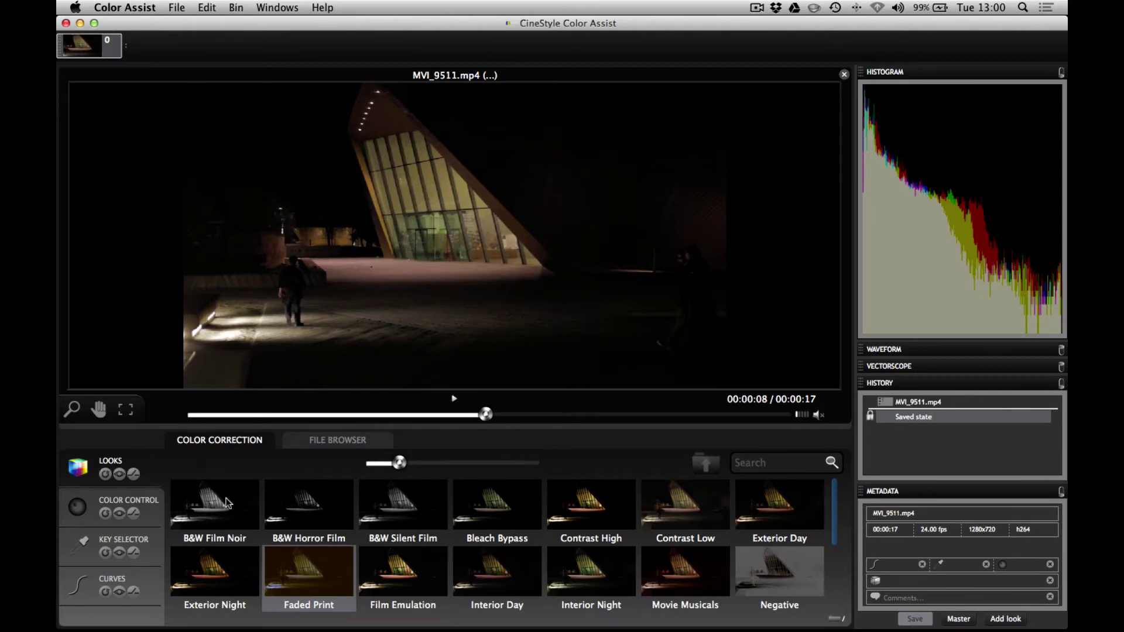
# Try the Vintage Photo look on the clip and scrub back to preview it
pyautogui.scroll(-4, 478, 565)
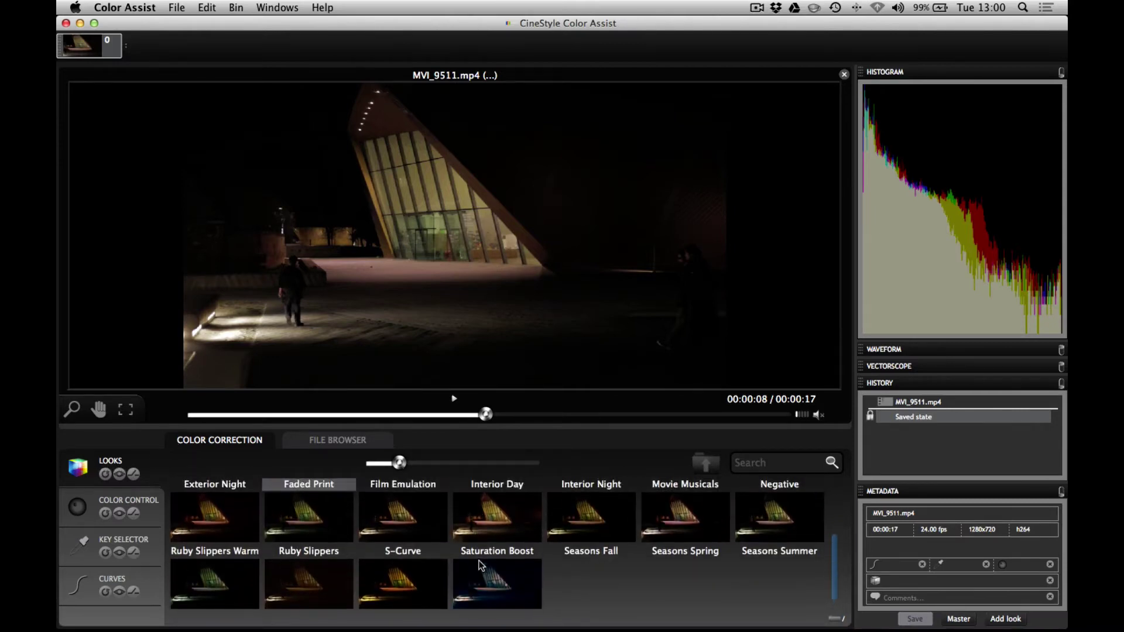
pyautogui.scroll(2, 478, 565)
pyautogui.scroll(-6, 481, 564)
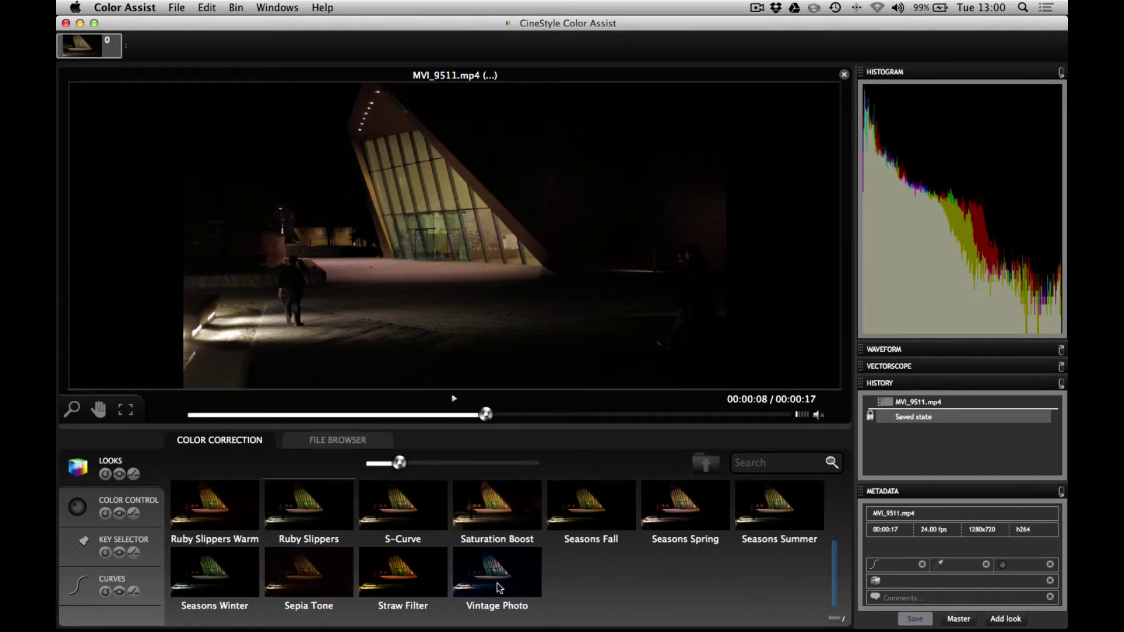
pyautogui.click(496, 576)
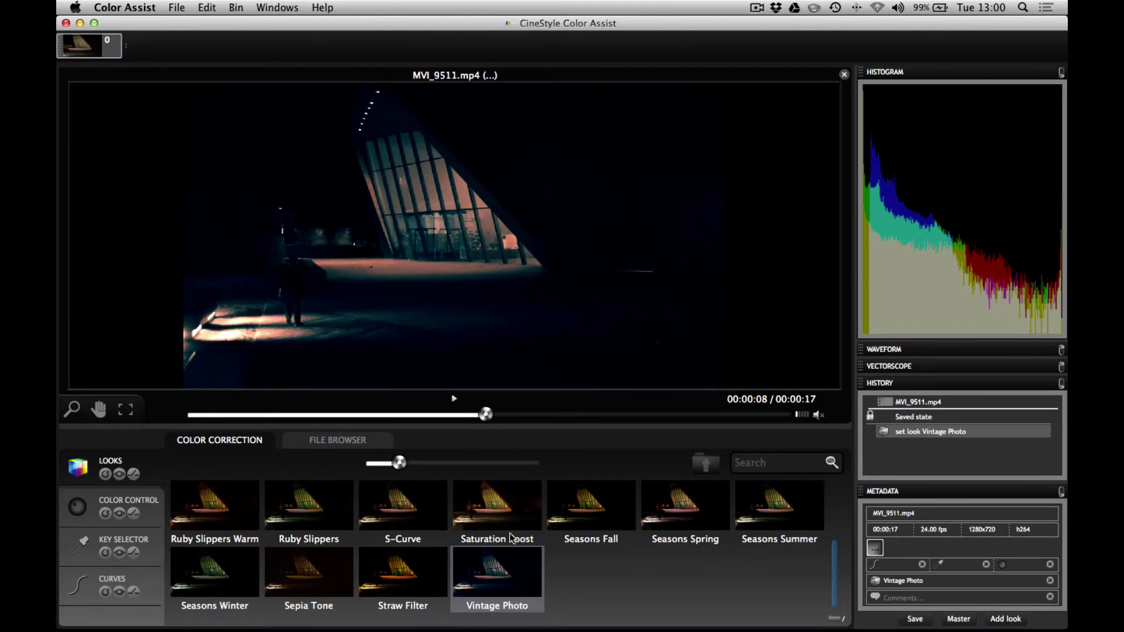
pyautogui.moveTo(490, 415); pyautogui.dragTo(400, 412)
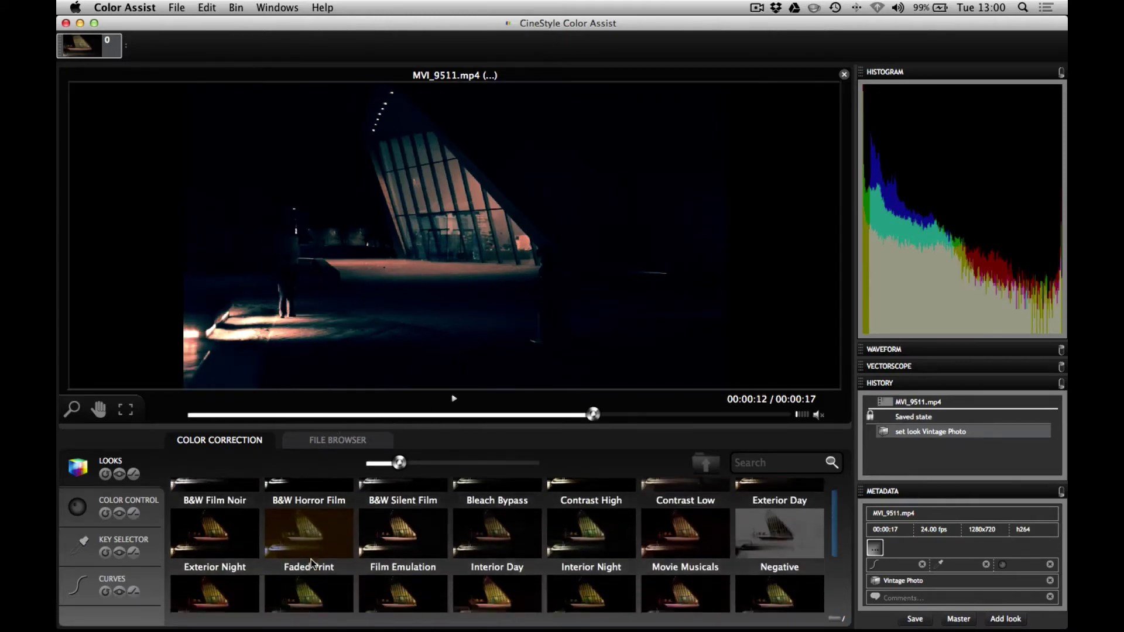
# Try the Ruby Slippers look, then settle on the S-Curve look
pyautogui.scroll(-3, 311, 557)
pyautogui.click(313, 515)
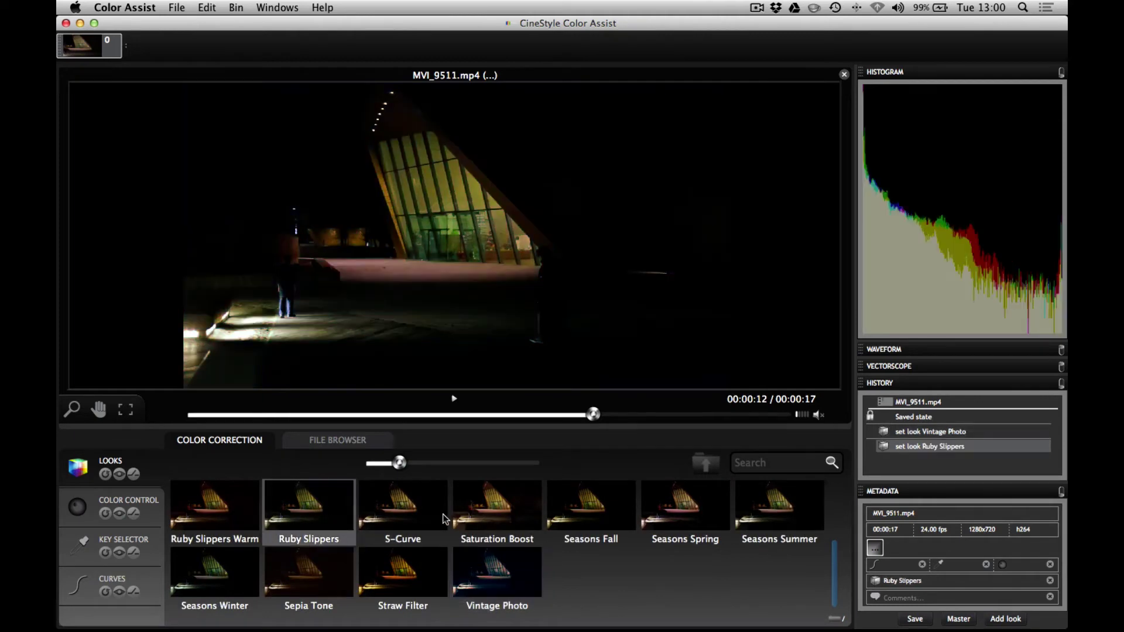
pyautogui.click(414, 520)
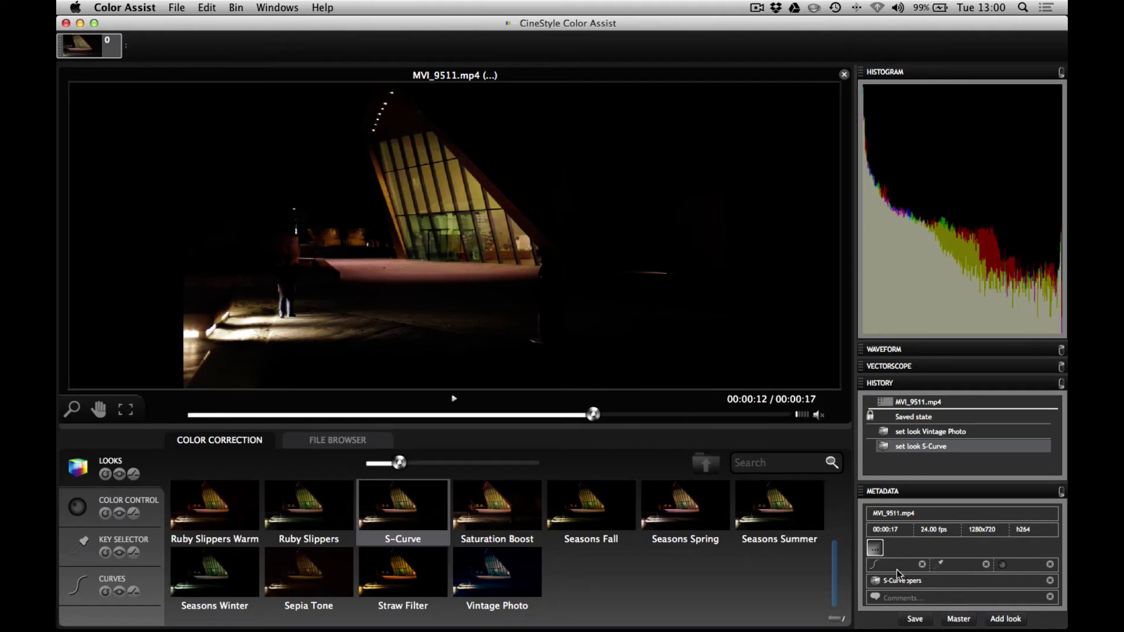
# Save the S-Curve grade as version 1, then save a Vintage Photo grade as version 2
pyautogui.press('super+s')
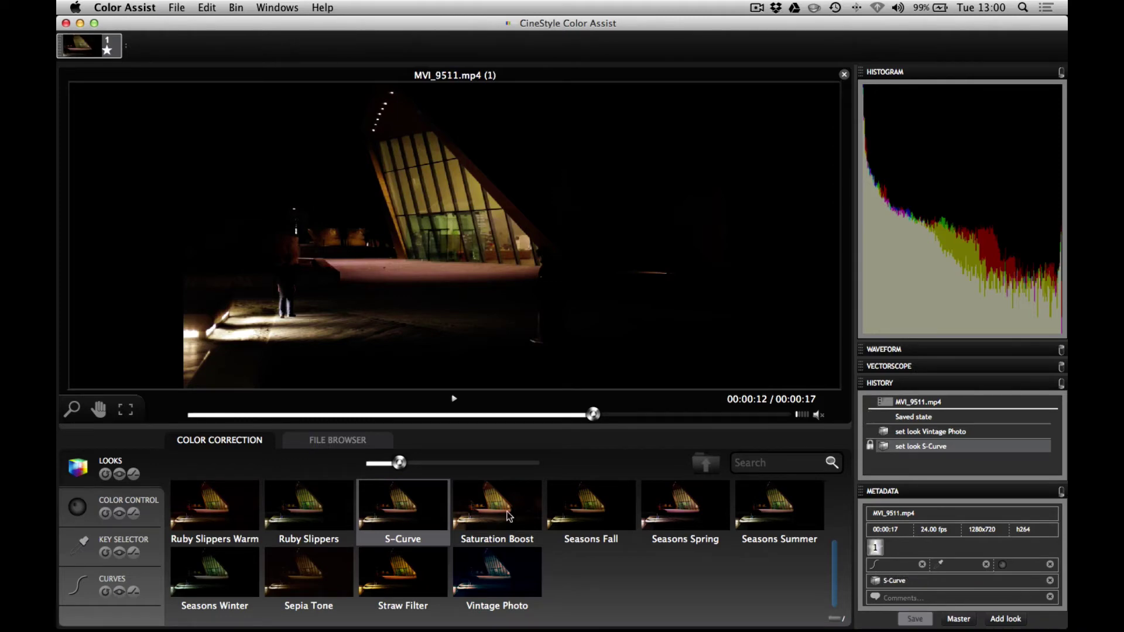
pyautogui.click(511, 510)
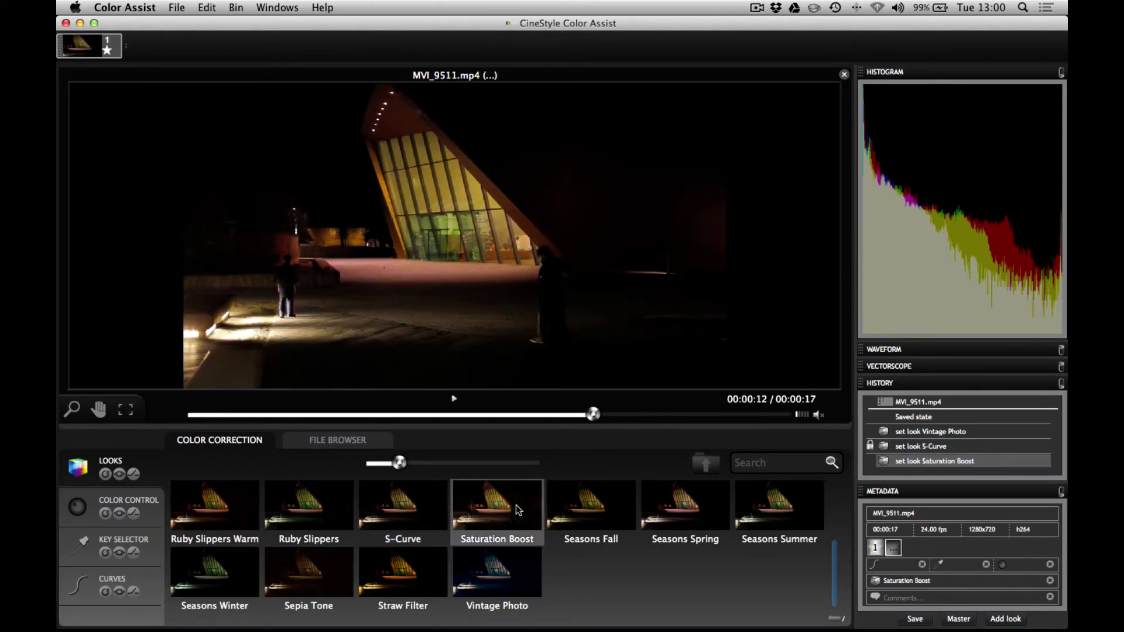
pyautogui.click(502, 570)
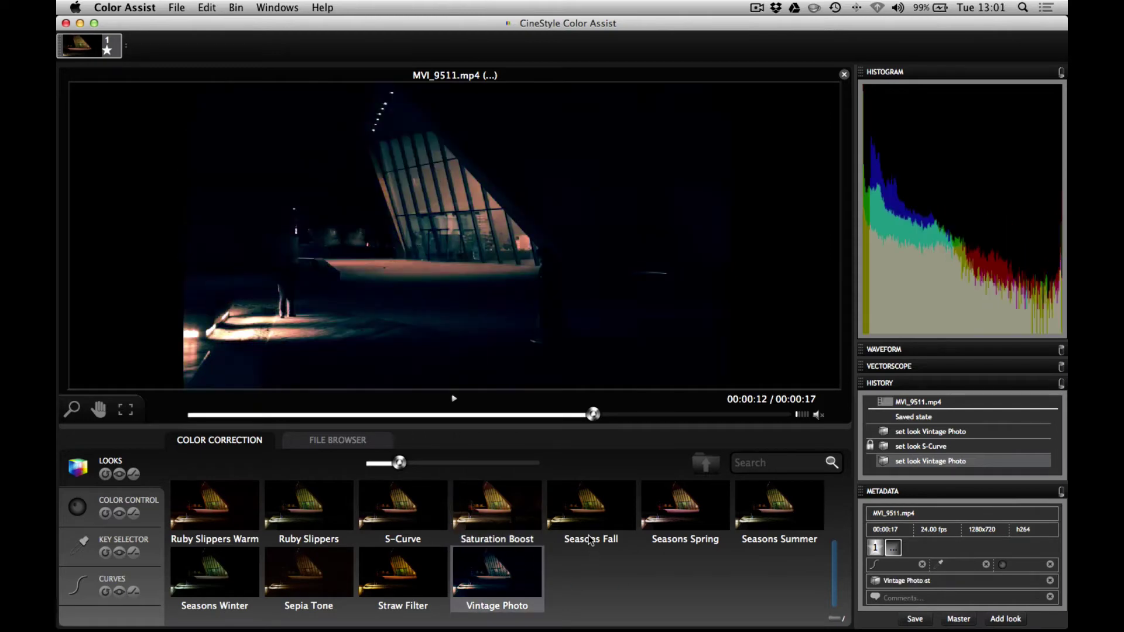
pyautogui.press('super+s')
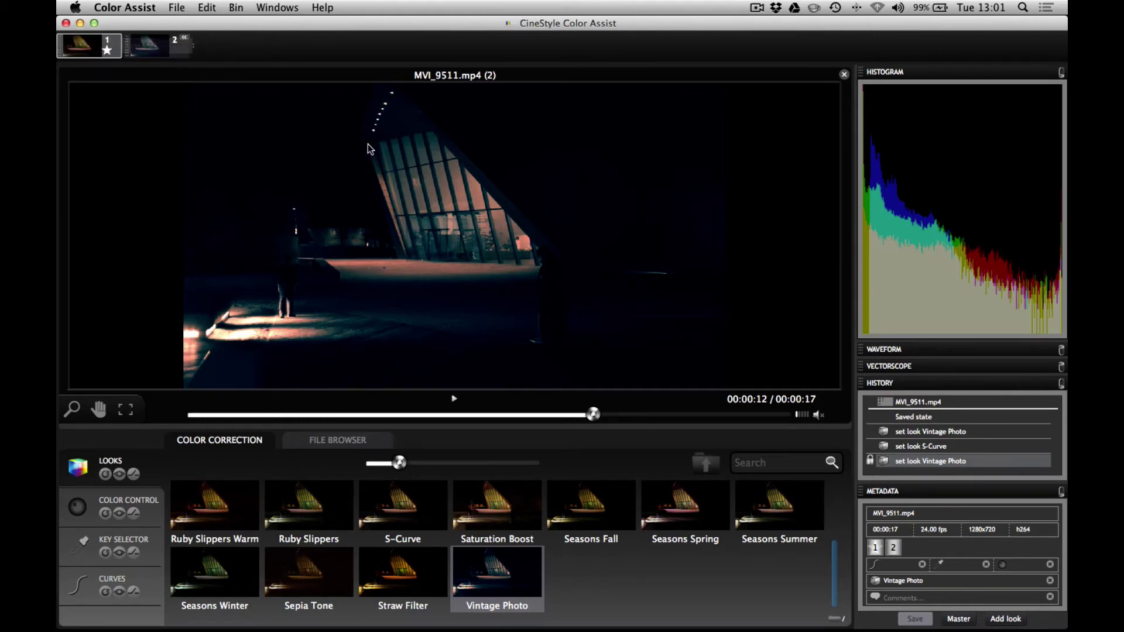
# Reselect the S-Curve version and send both versions to Final Cut Pro with Bin > Send to Editor
pyautogui.click(157, 49)
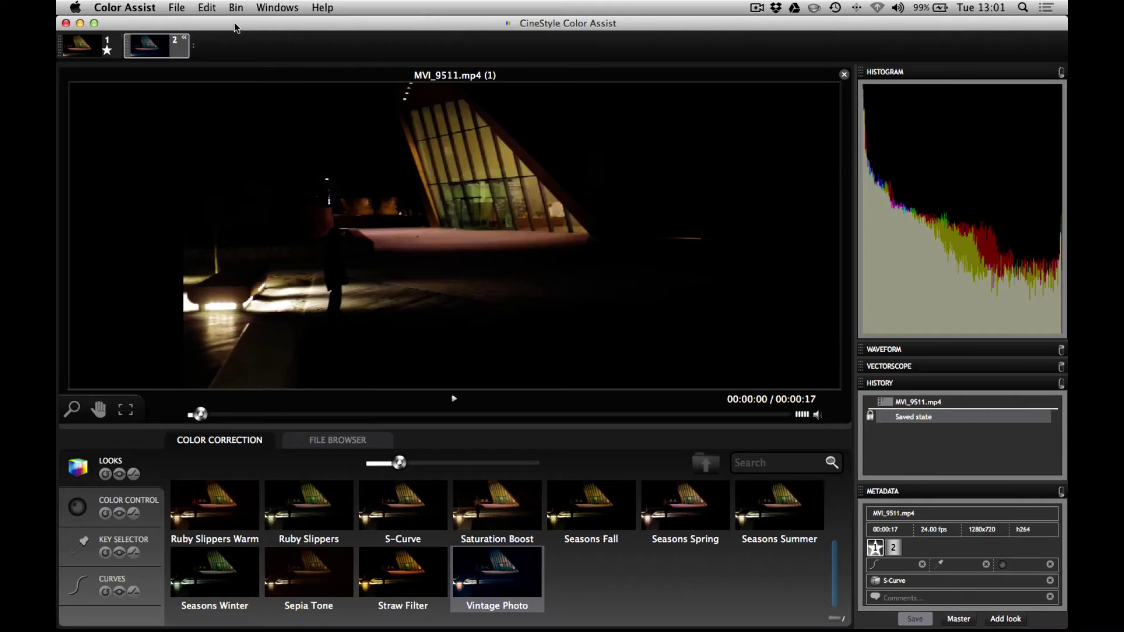
pyautogui.click(235, 7)
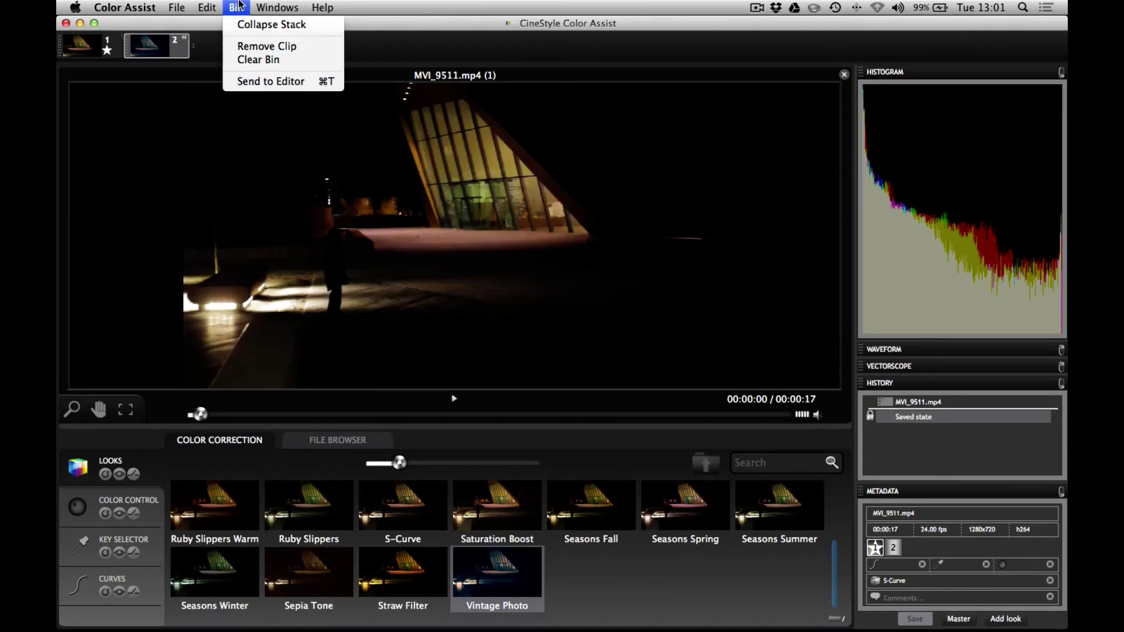
pyautogui.click(273, 81)
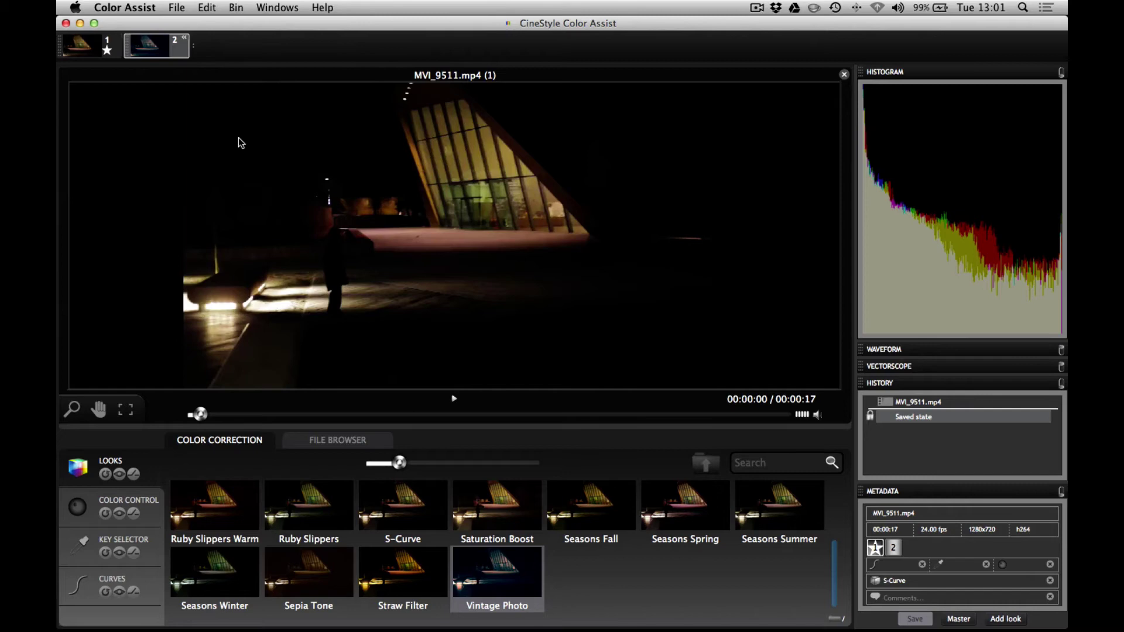
# In Final Cut Pro, set MVI_9511's Color Composition to version 2
pyautogui.press('super+Tab')
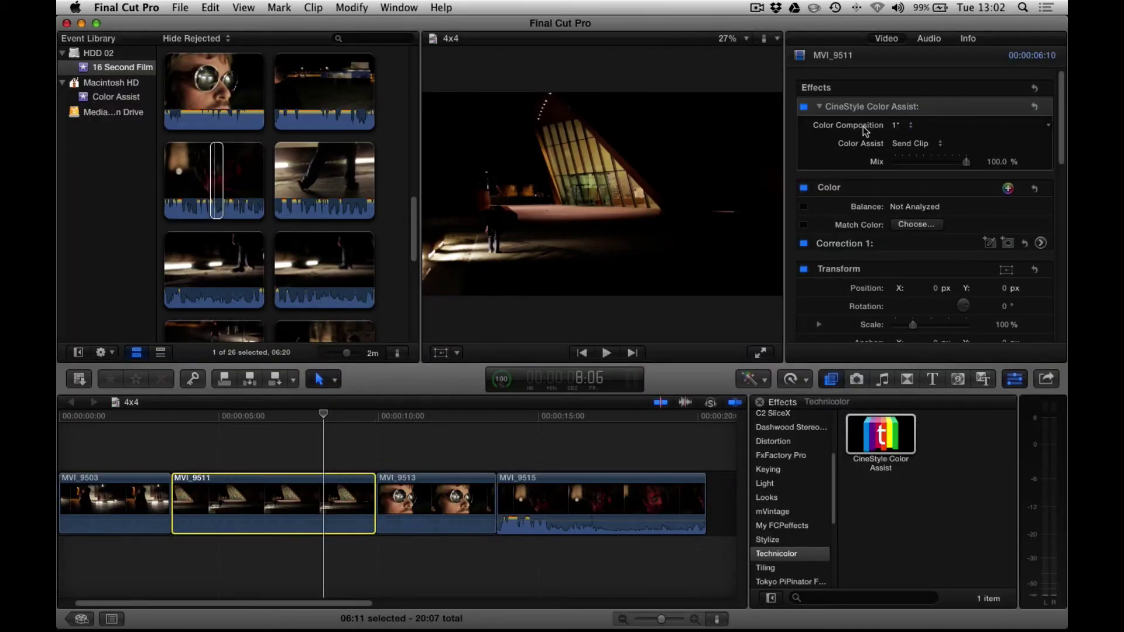
pyautogui.click(906, 128)
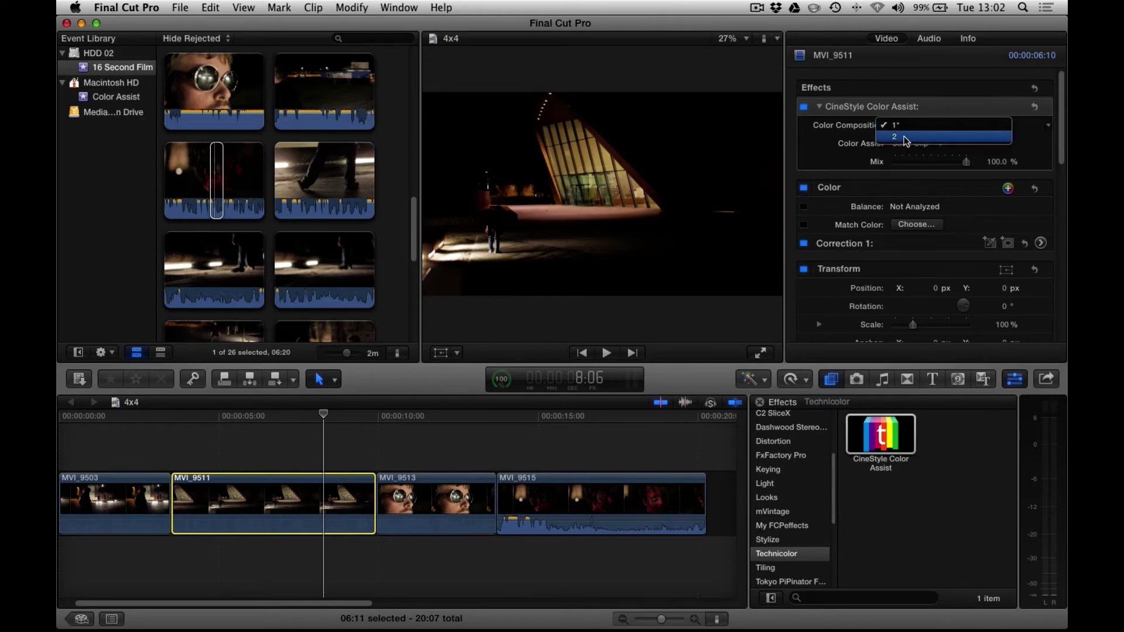
pyautogui.click(906, 140)
pyautogui.click(910, 126)
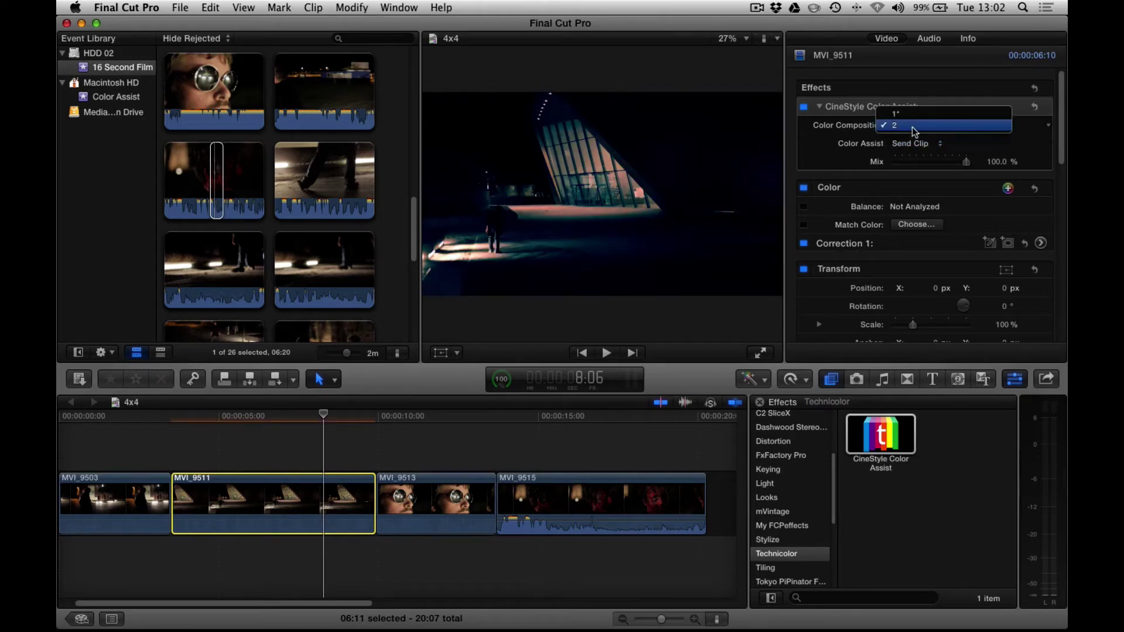
pyautogui.click(908, 116)
pyautogui.click(907, 128)
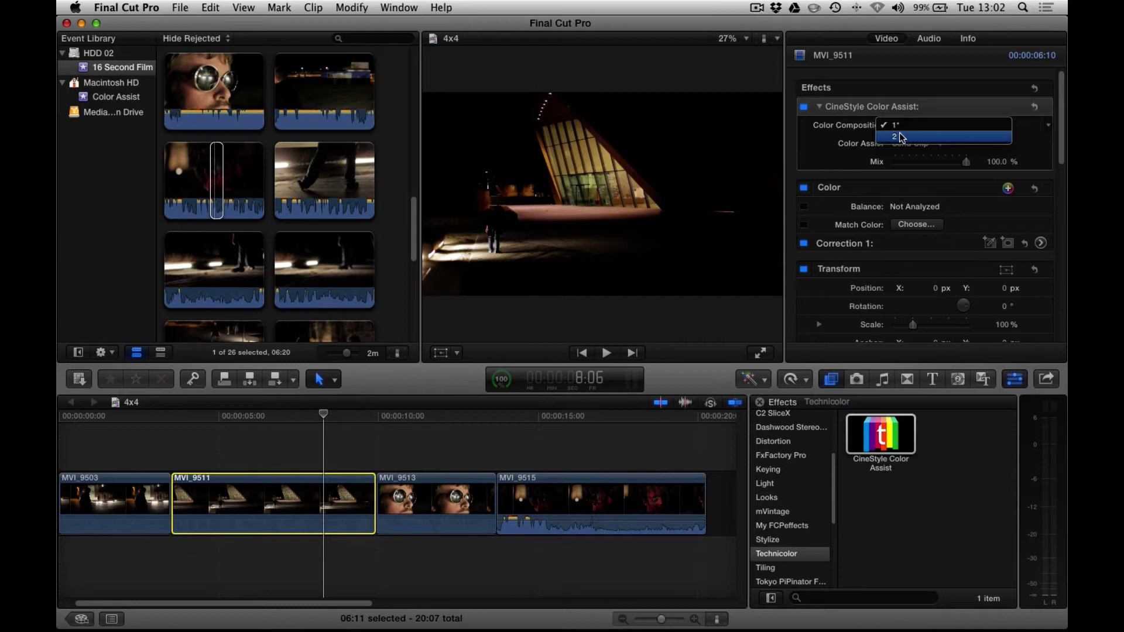
pyautogui.click(900, 137)
# Vary the grade's Mix and finish at 100%, then return to Color Assist
pyautogui.moveTo(966, 162); pyautogui.dragTo(894, 165)
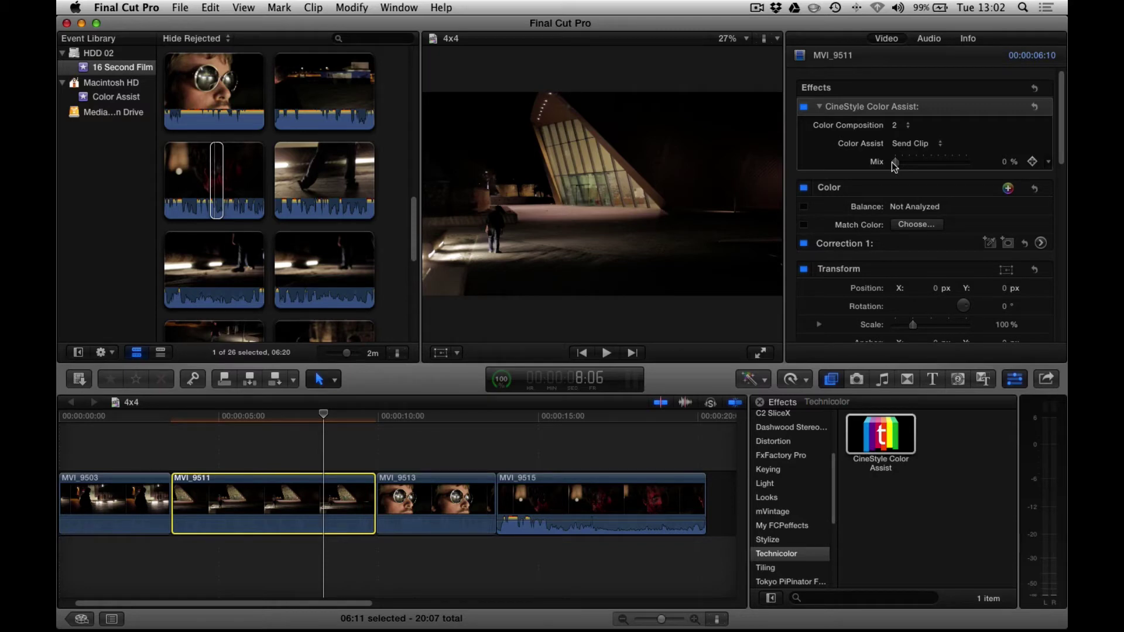
pyautogui.moveTo(895, 166); pyautogui.dragTo(919, 165)
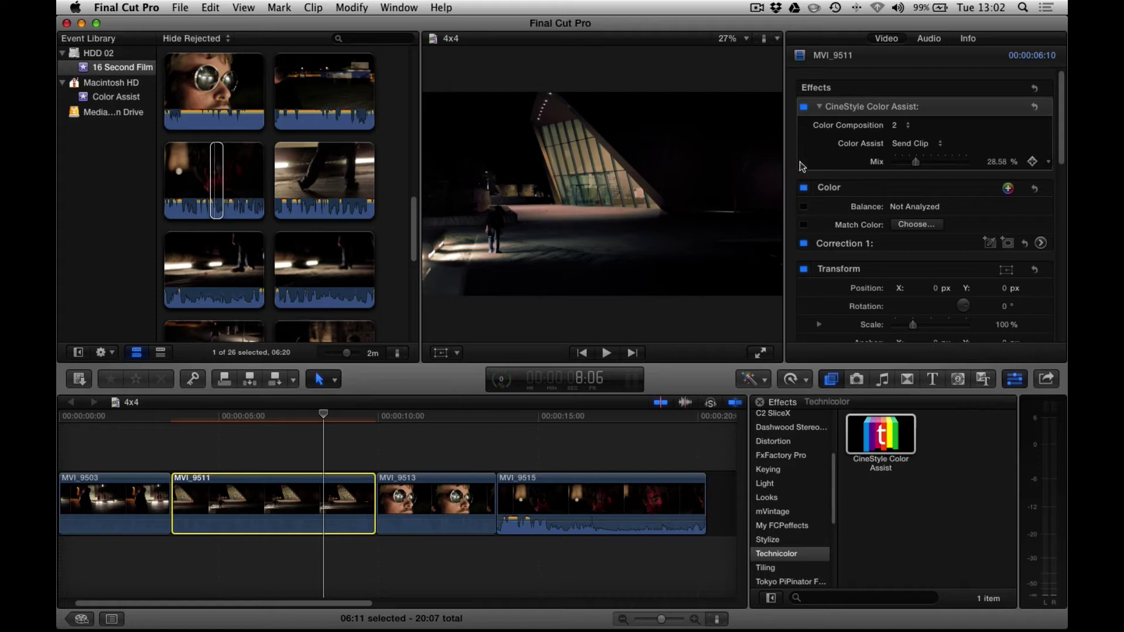
pyautogui.moveTo(915, 161); pyautogui.dragTo(1014, 165)
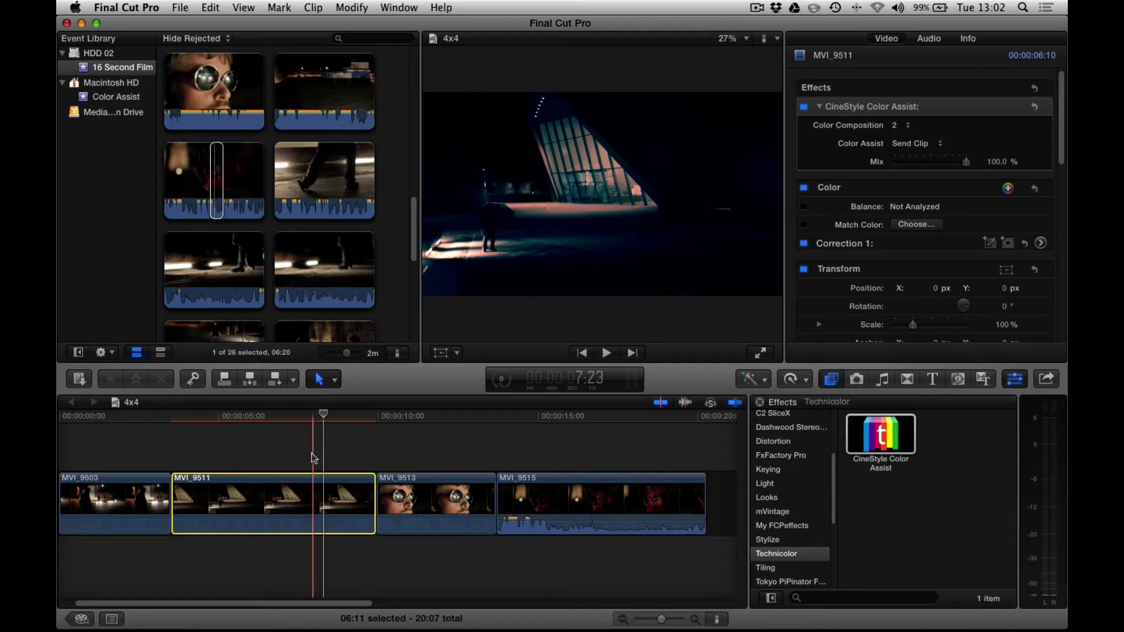
pyautogui.press('super+Tab')
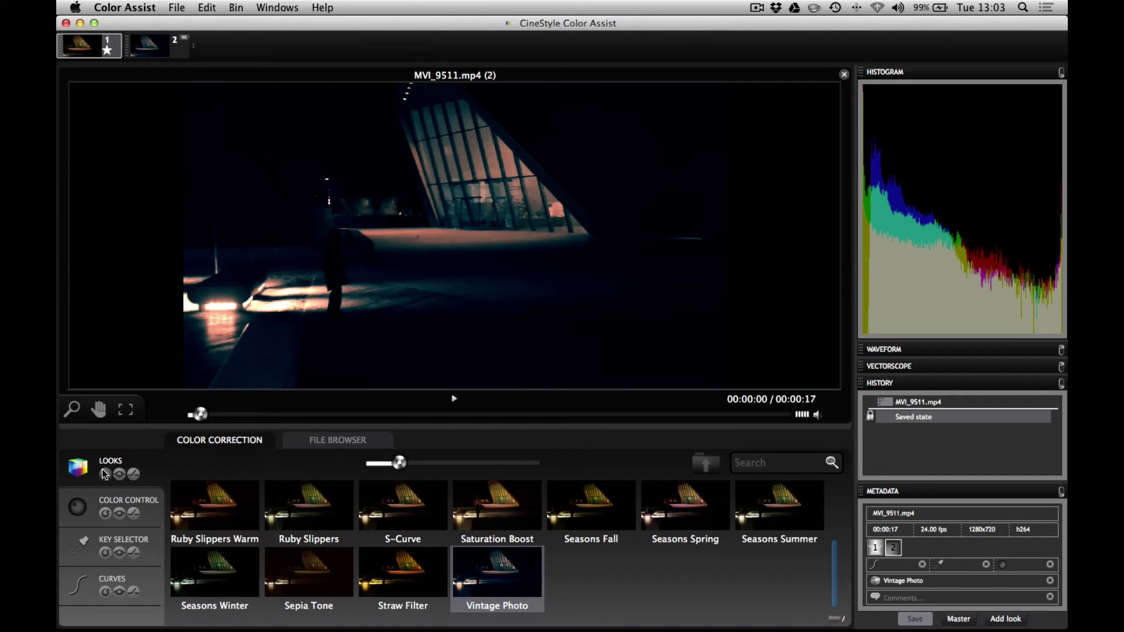
# Compare with Bypass All on and off, then reset the Vintage Photo look on the Looks row
pyautogui.click(134, 474)
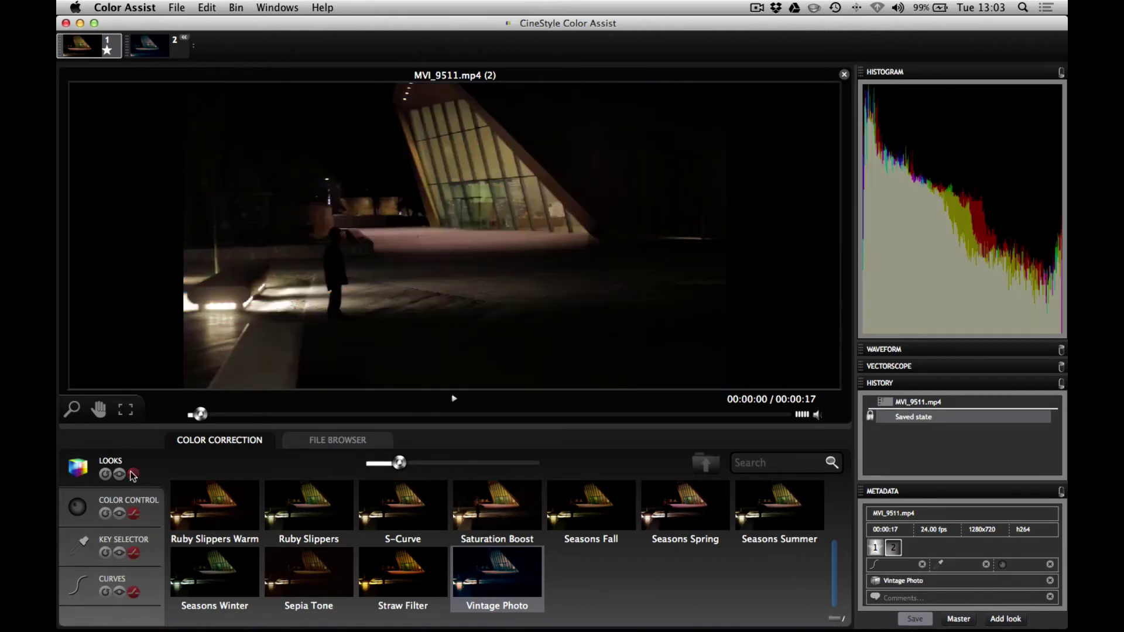
pyautogui.click(132, 474)
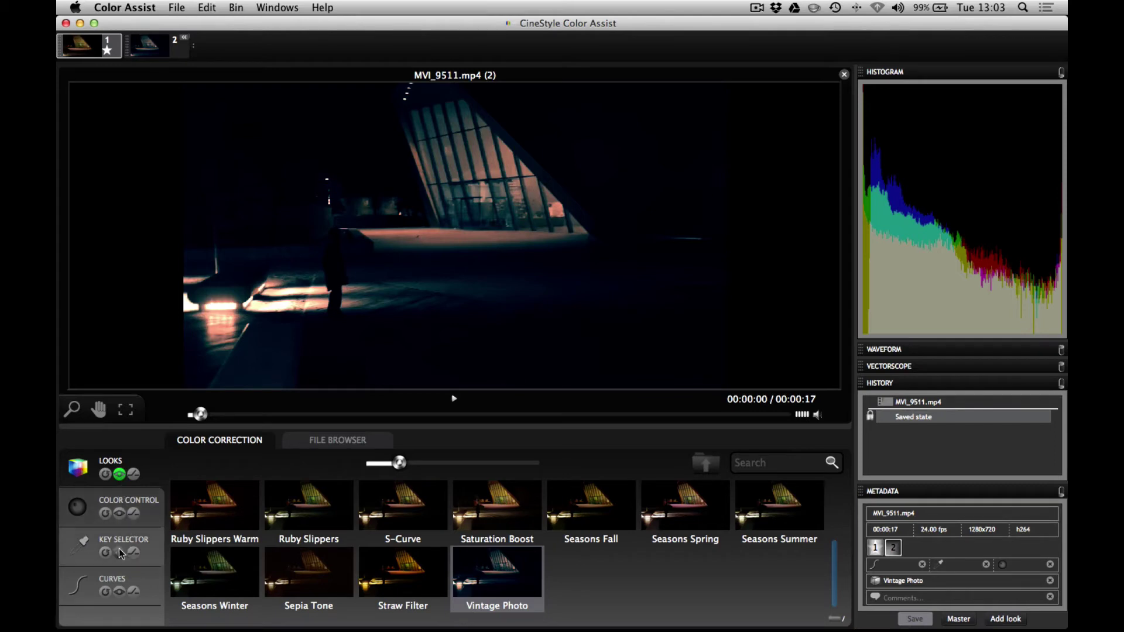
pyautogui.click(120, 512)
pyautogui.click(118, 550)
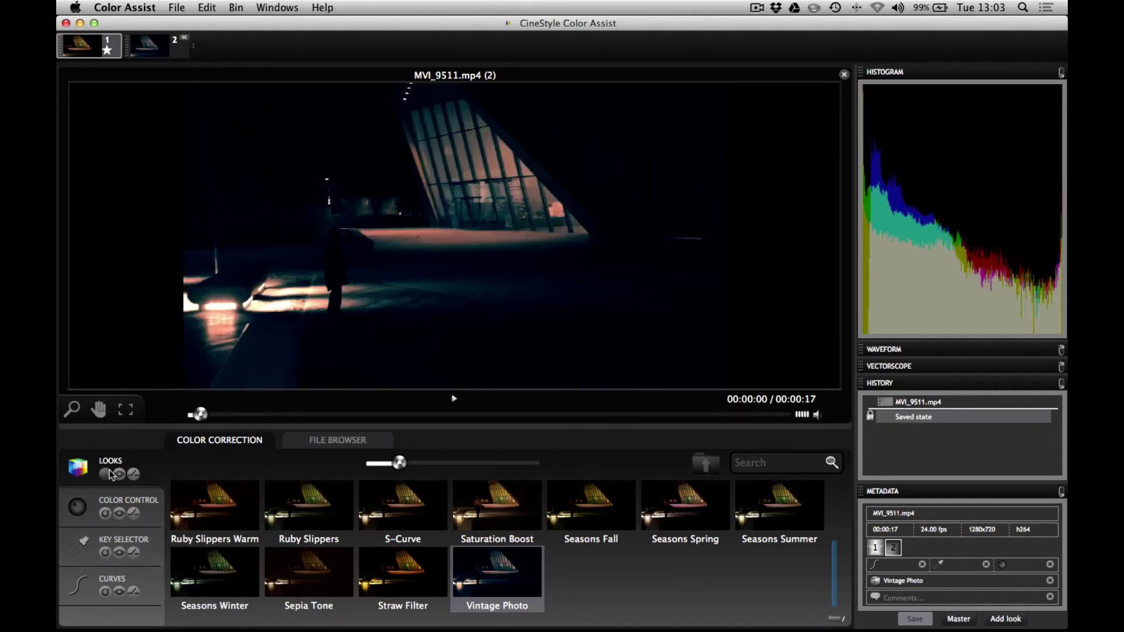
pyautogui.click(106, 475)
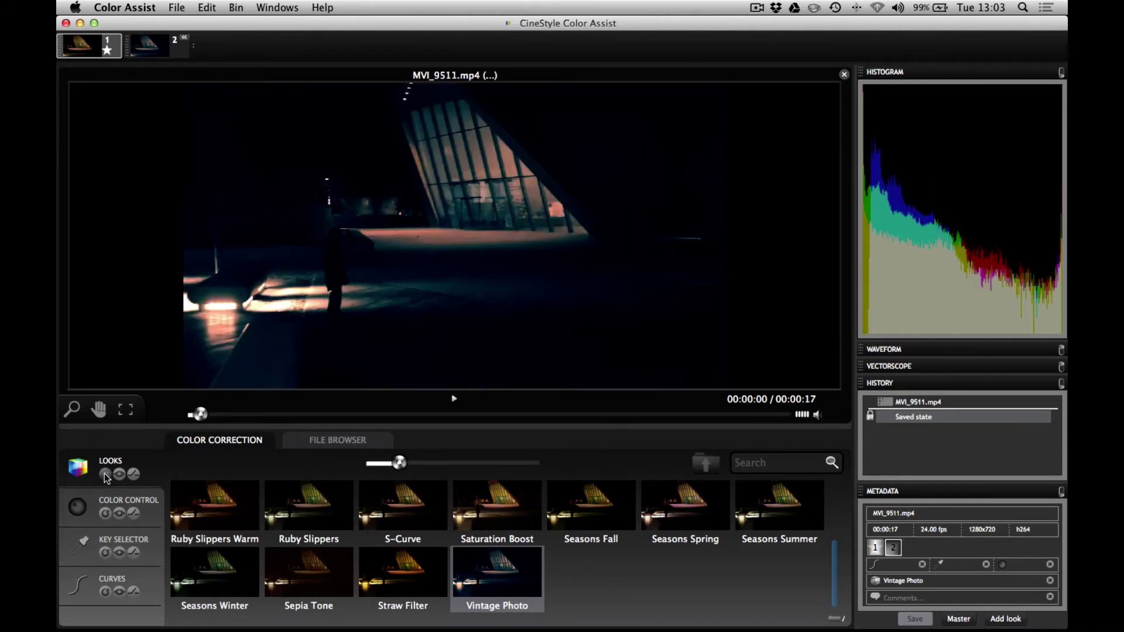
# Open the colour wheels, set midtone power to 0.743, and shift shadows and highlights toward red
pyautogui.click(154, 500)
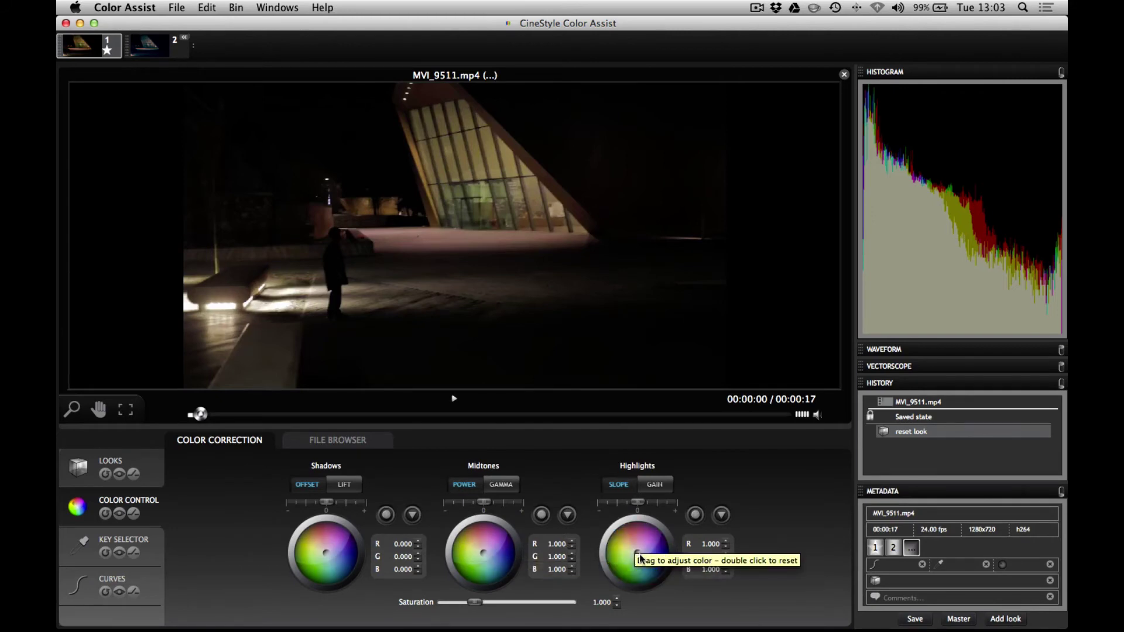
pyautogui.keyDown('alt'); pyautogui.click(654, 484); pyautogui.keyUp('alt')
pyautogui.keyDown('alt'); pyautogui.click(471, 483); pyautogui.keyUp('alt')
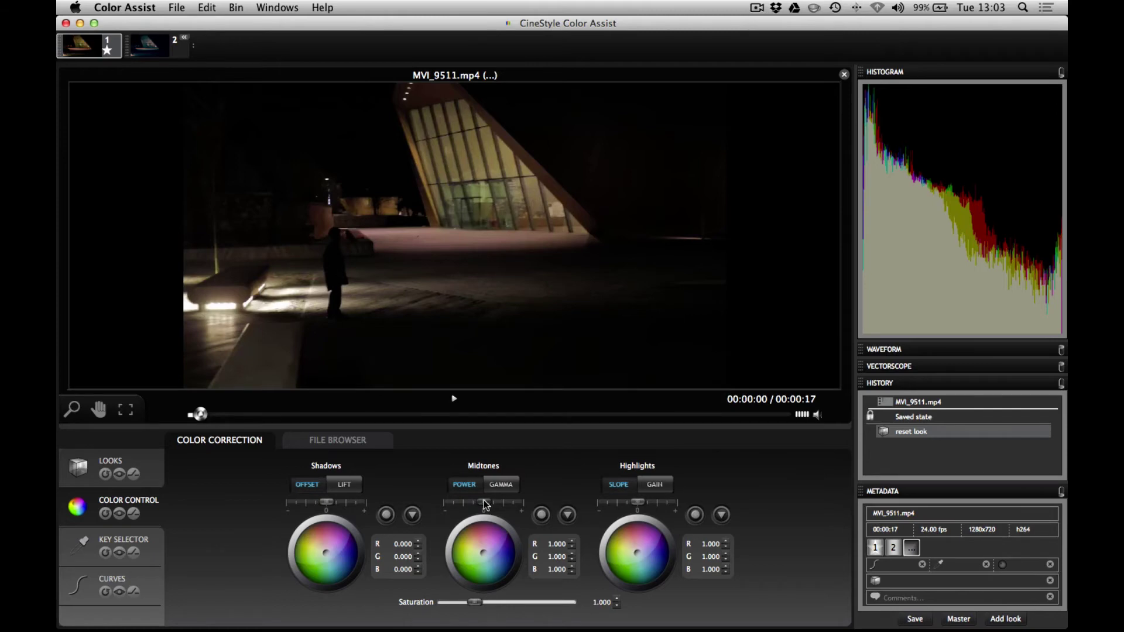
pyautogui.moveTo(483, 502); pyautogui.dragTo(462, 500)
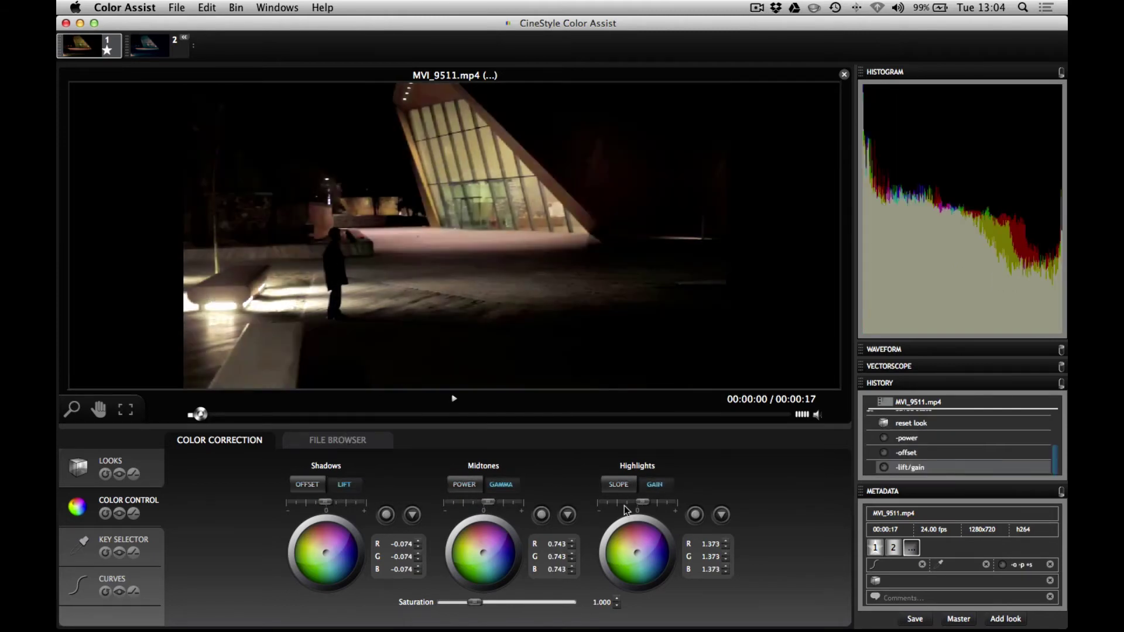
pyautogui.moveTo(638, 553)
pyautogui.mouseDown()
pyautogui.moveTo(631, 544)
pyautogui.moveTo(641, 556)
pyautogui.mouseUp()
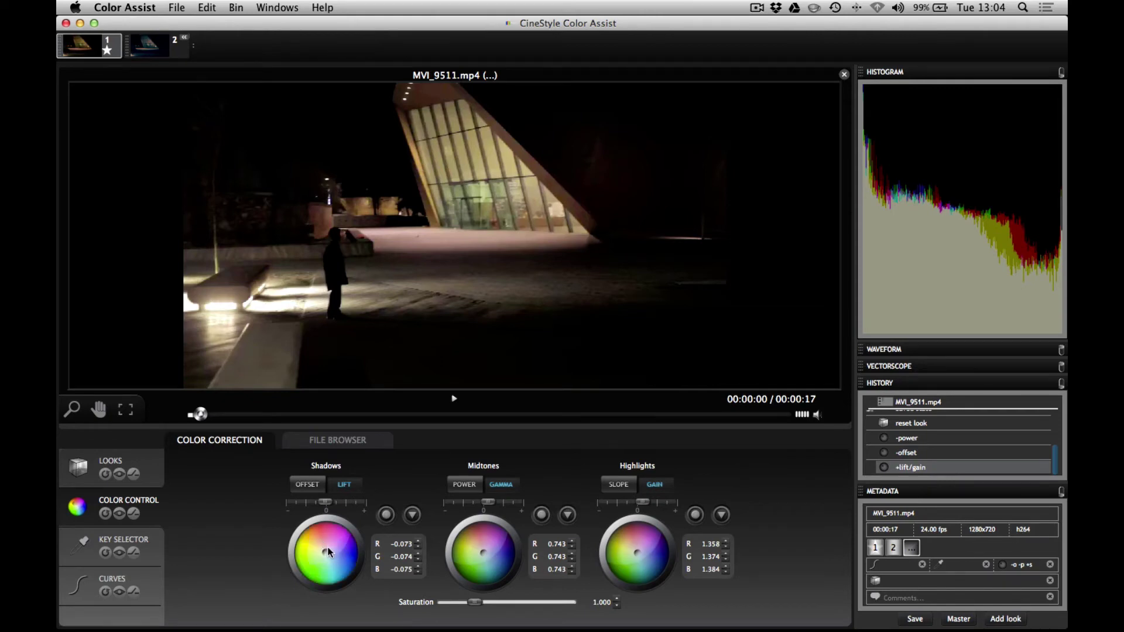
pyautogui.moveTo(328, 552); pyautogui.dragTo(325, 479)
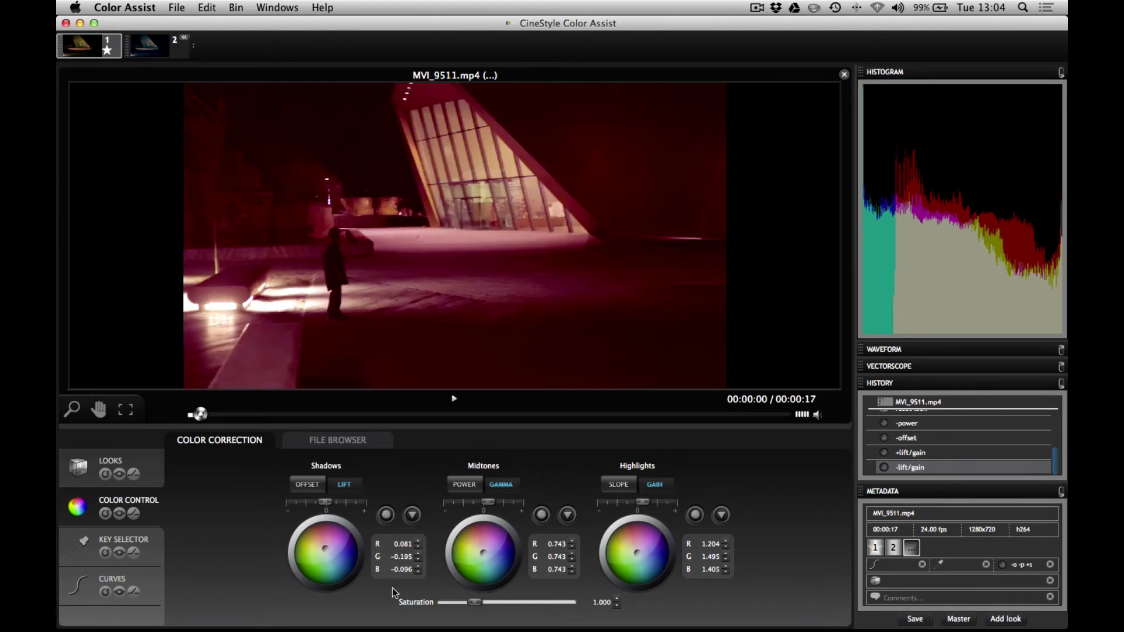
# Reset the shadows wheel, rebalance gamma and gain colours, and lower saturation to 0.770
pyautogui.click(387, 515)
pyautogui.moveTo(472, 544); pyautogui.dragTo(433, 516)
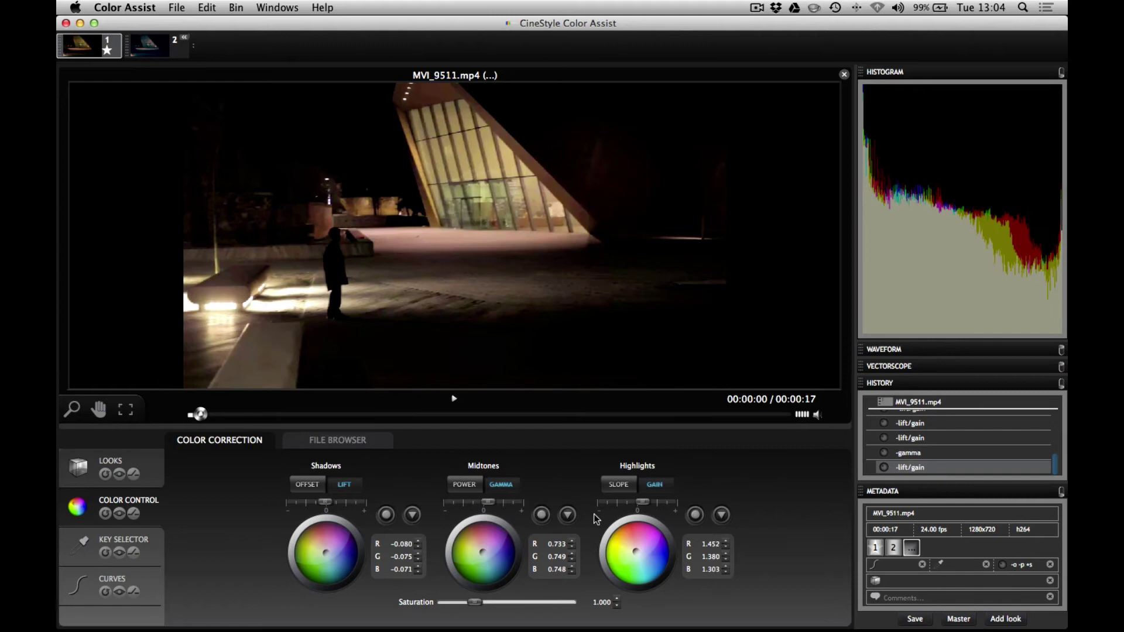
pyautogui.moveTo(594, 514); pyautogui.dragTo(581, 504)
pyautogui.moveTo(480, 542); pyautogui.dragTo(637, 582)
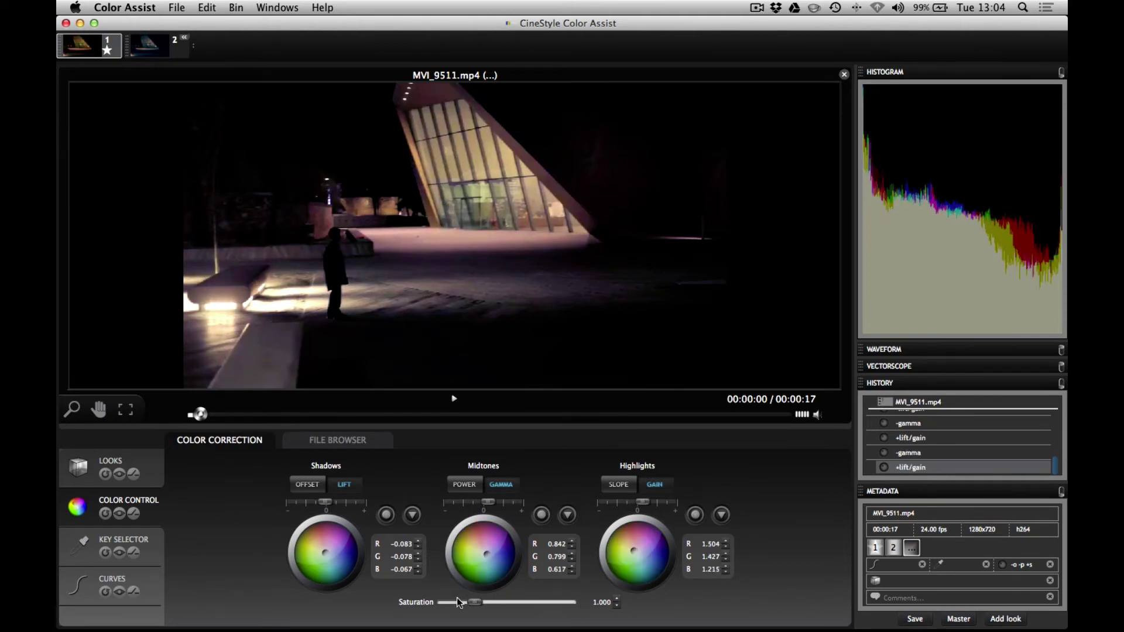
pyautogui.moveTo(474, 603); pyautogui.dragTo(467, 603)
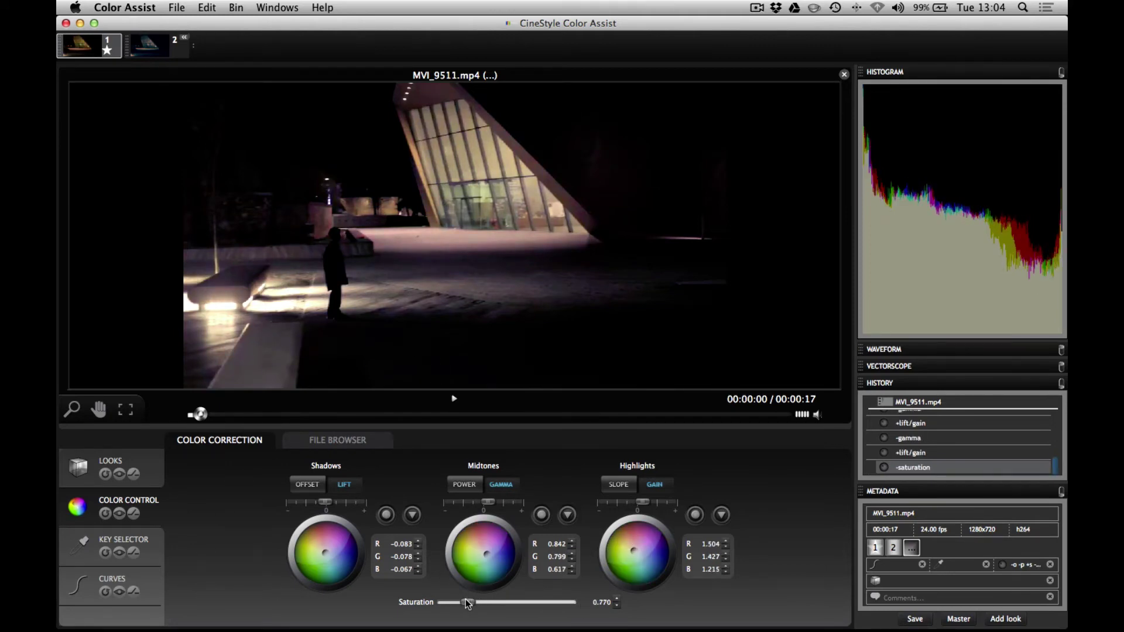
pyautogui.moveTo(594, 563); pyautogui.dragTo(590, 559)
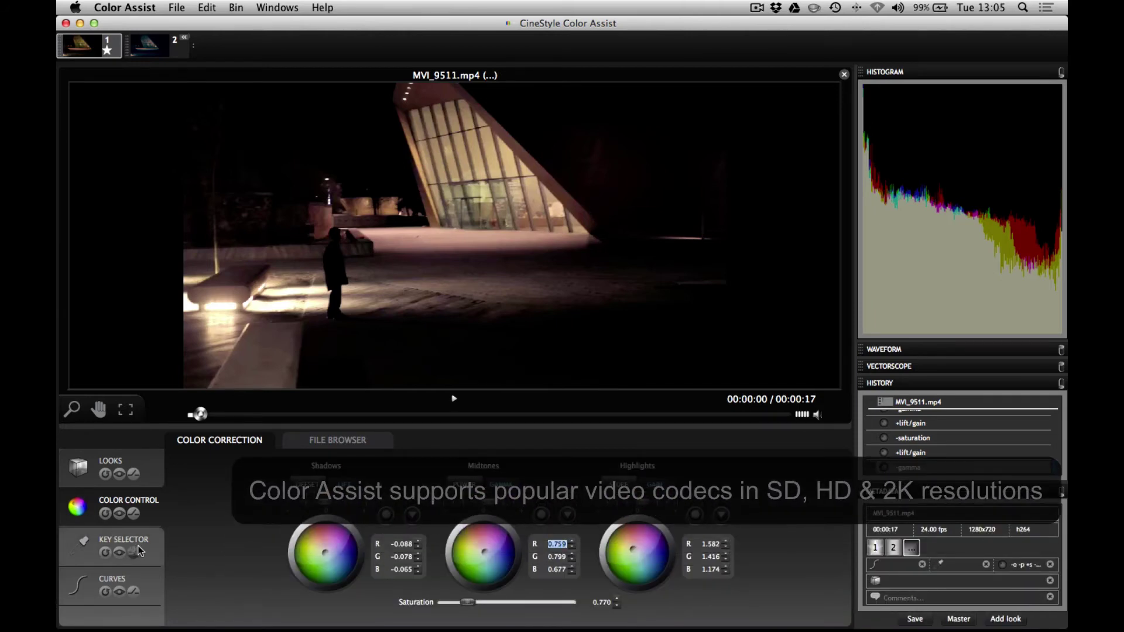
# Key the glass facade's colours with the Key Selector range tool, settling on a single sampled range
pyautogui.click(141, 544)
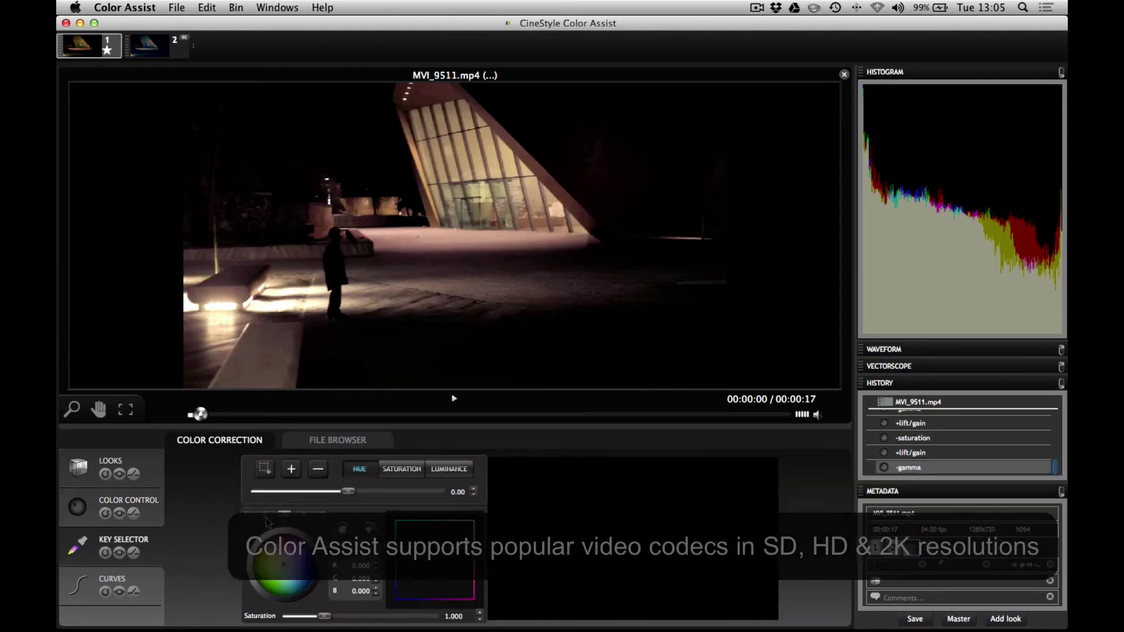
pyautogui.click(291, 469)
pyautogui.moveTo(435, 166)
pyautogui.mouseDown()
pyautogui.moveTo(447, 136)
pyautogui.moveTo(425, 153)
pyautogui.moveTo(579, 223)
pyautogui.moveTo(574, 258)
pyautogui.mouseUp()
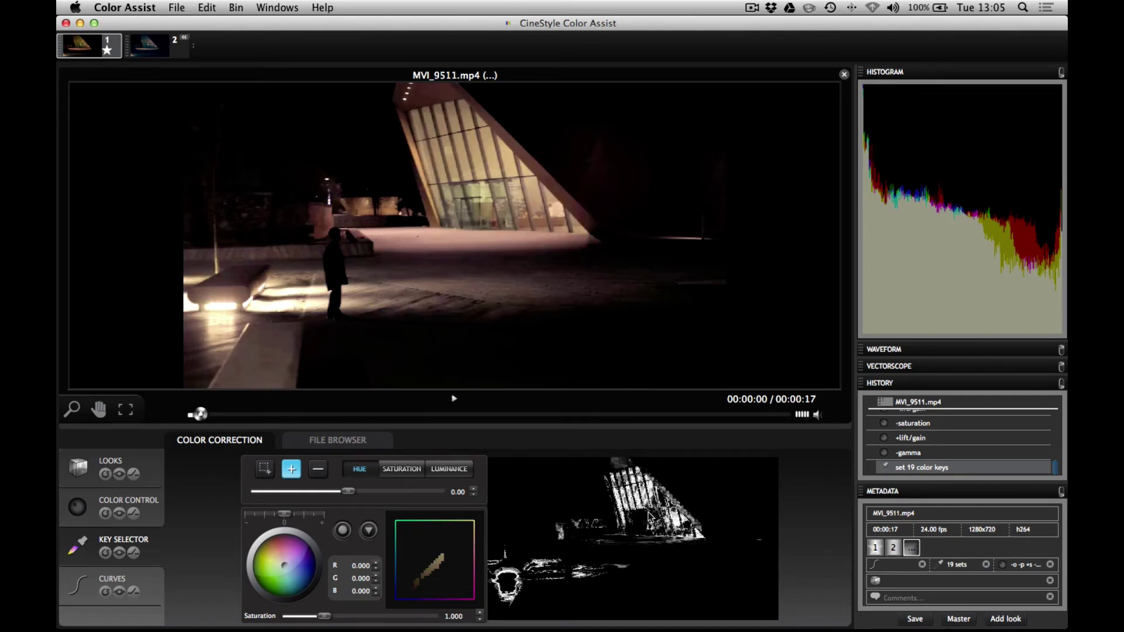
pyautogui.moveTo(572, 198)
pyautogui.mouseDown()
pyautogui.moveTo(474, 127)
pyautogui.moveTo(477, 176)
pyautogui.moveTo(521, 226)
pyautogui.moveTo(442, 213)
pyautogui.moveTo(486, 234)
pyautogui.moveTo(507, 279)
pyautogui.mouseUp()
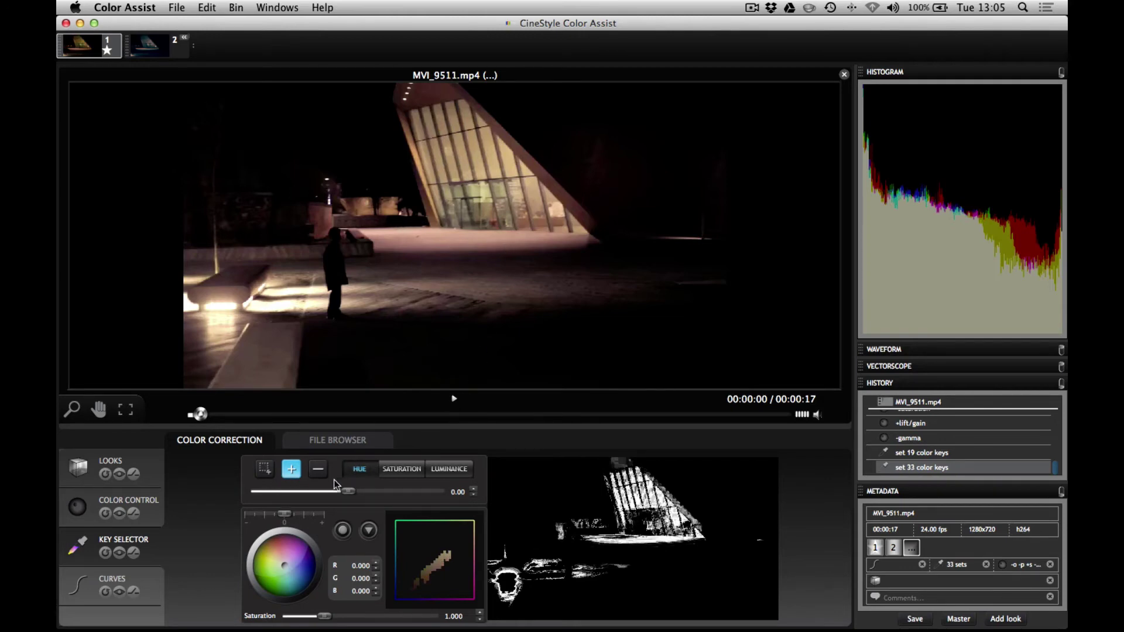
pyautogui.click(105, 552)
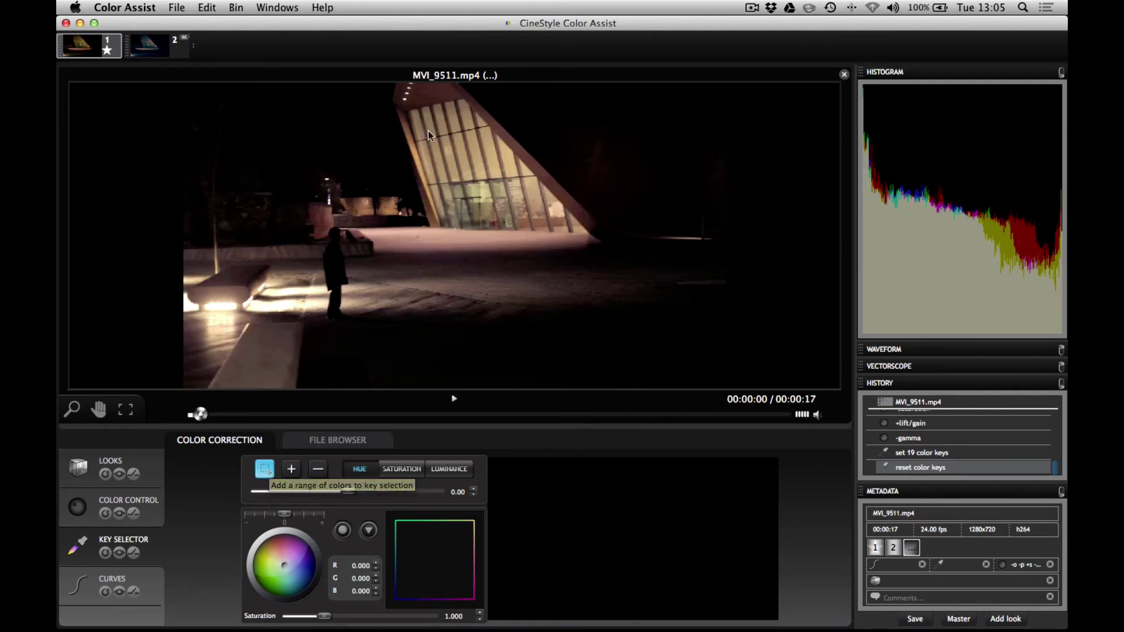
pyautogui.moveTo(416, 114); pyautogui.dragTo(520, 231)
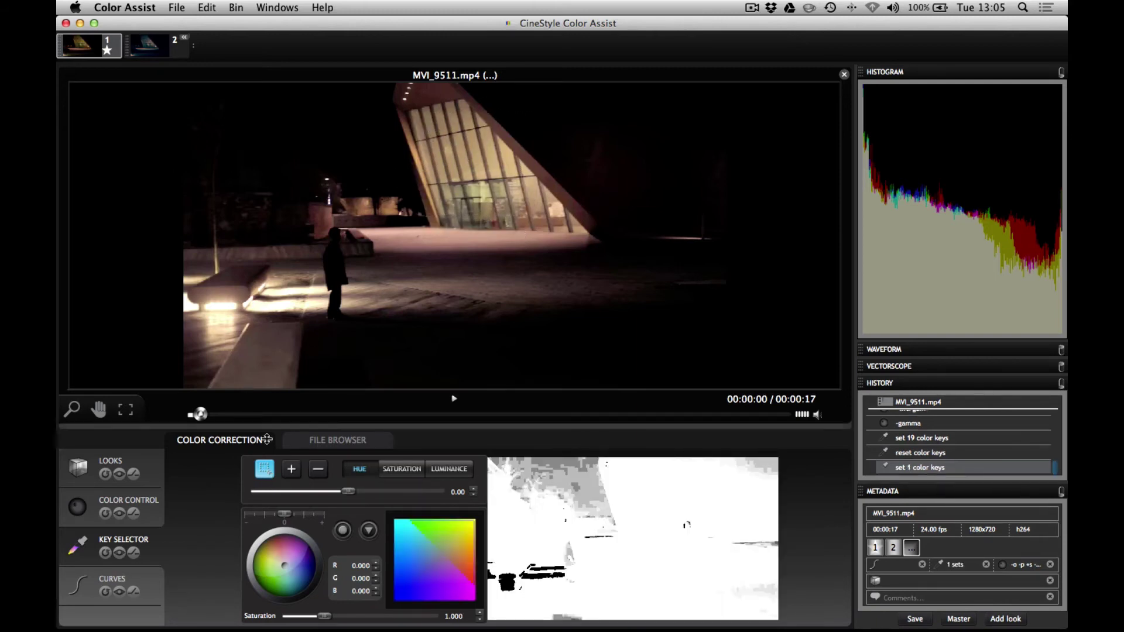
pyautogui.moveTo(434, 142); pyautogui.dragTo(497, 205)
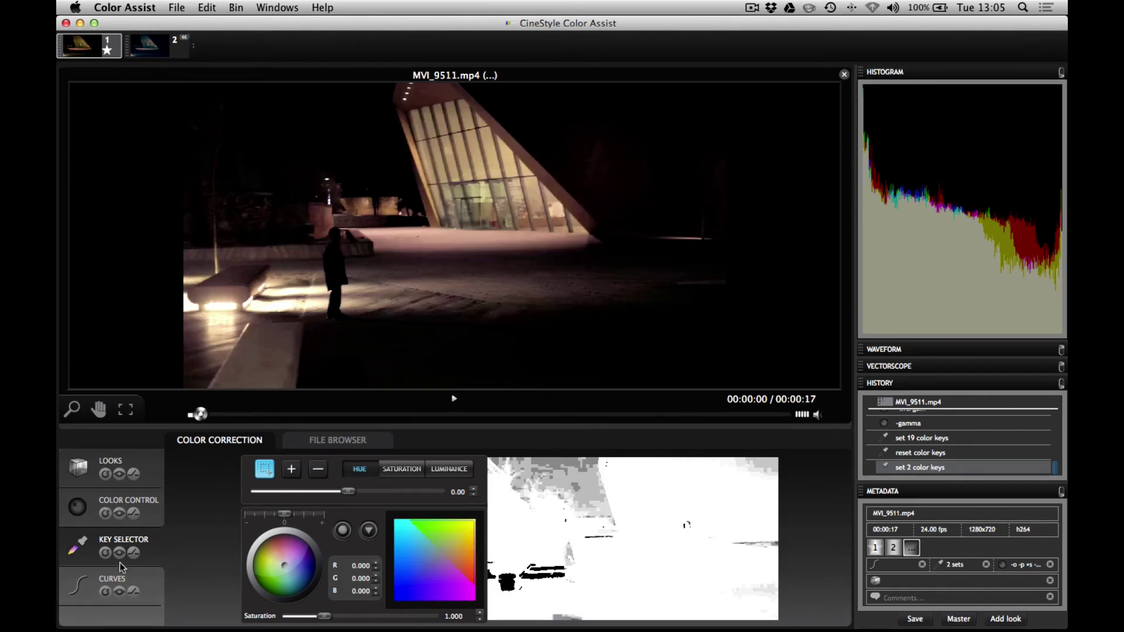
pyautogui.click(106, 553)
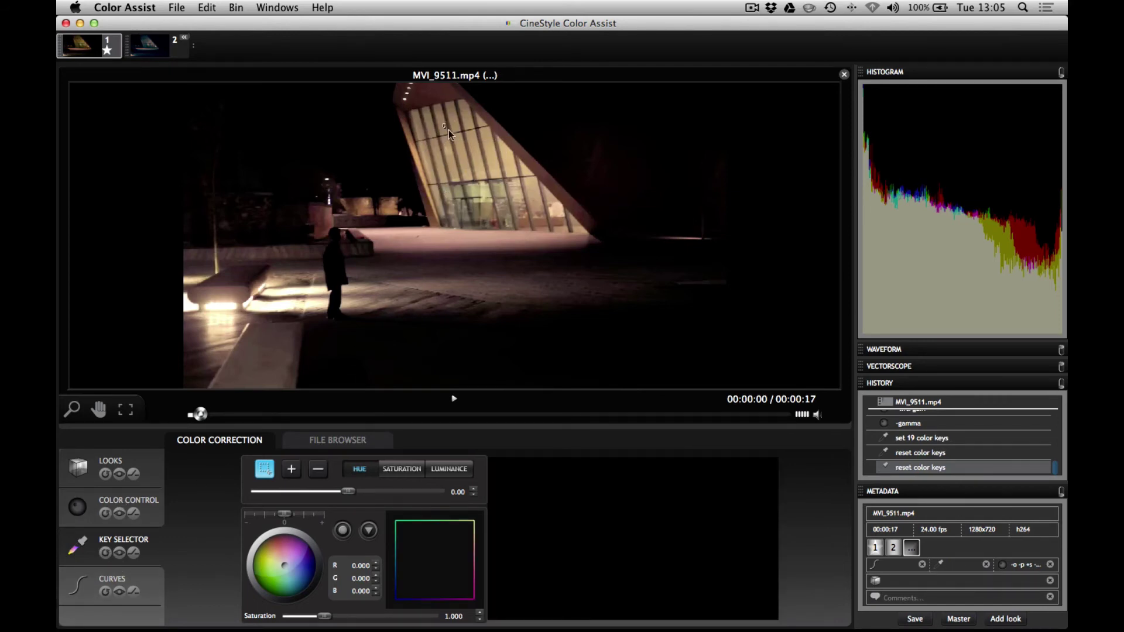
pyautogui.moveTo(494, 184); pyautogui.dragTo(494, 185)
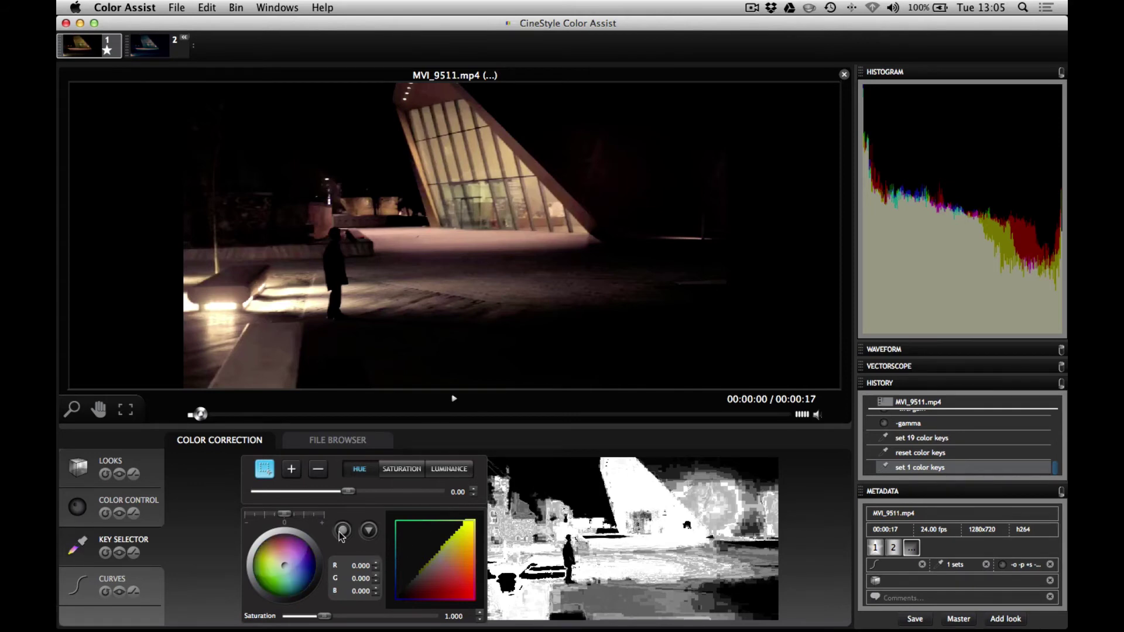
# Refine the key's hue, saturation and luminance ranges, and raise keyed saturation to 1.640
pyautogui.moveTo(349, 491); pyautogui.dragTo(343, 489)
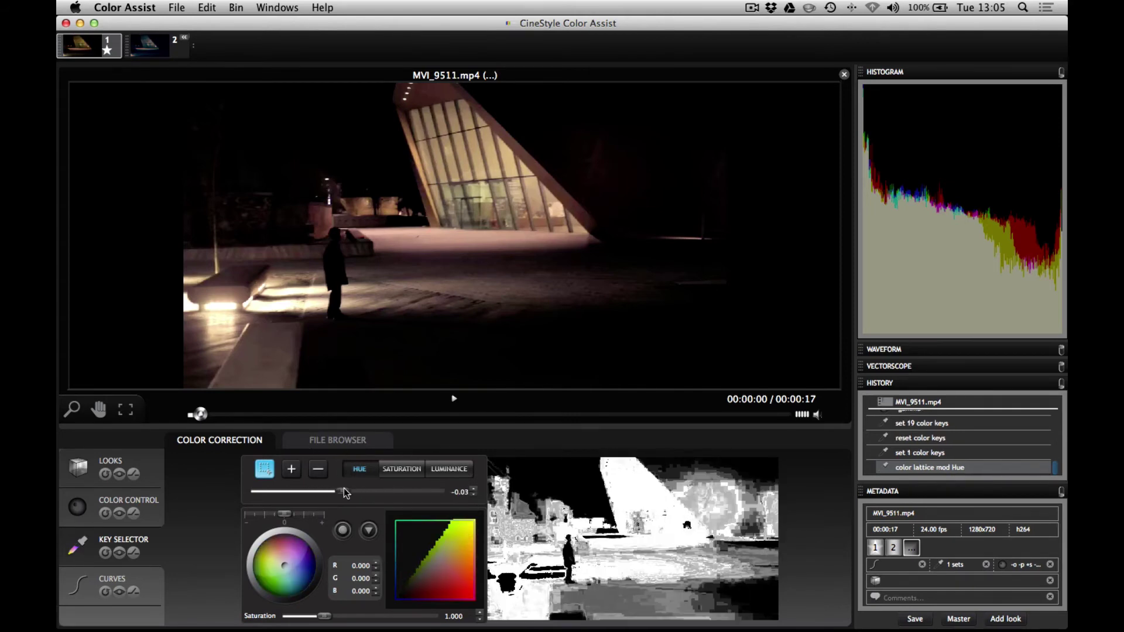
pyautogui.press('Right')
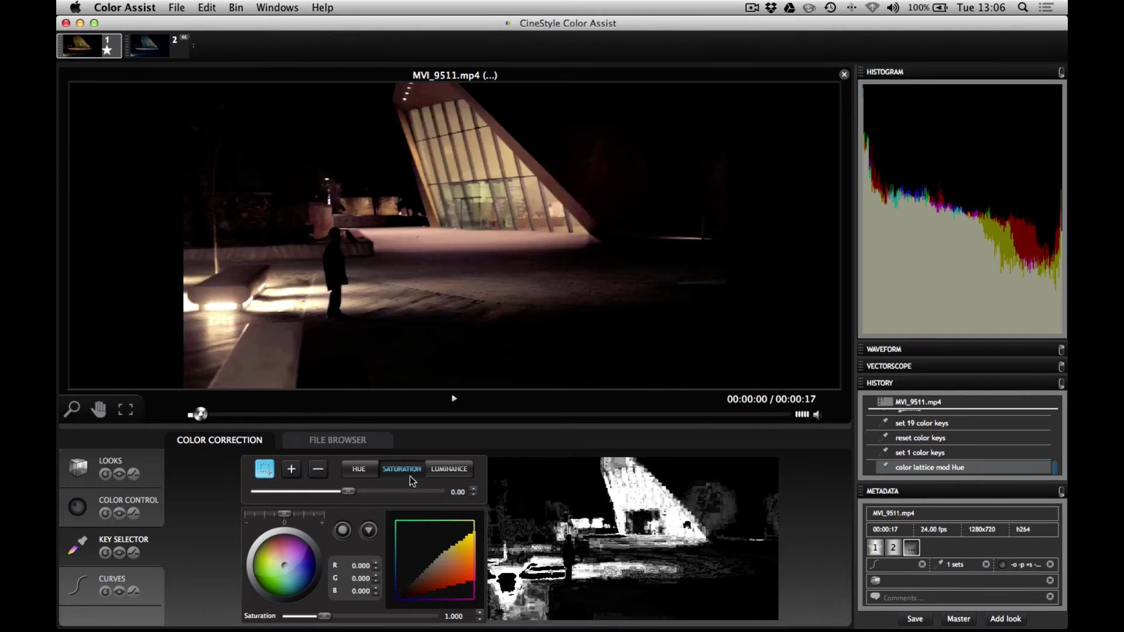
pyautogui.moveTo(350, 492)
pyautogui.mouseDown()
pyautogui.moveTo(330, 495)
pyautogui.moveTo(342, 498)
pyautogui.mouseUp()
pyautogui.press('Right')
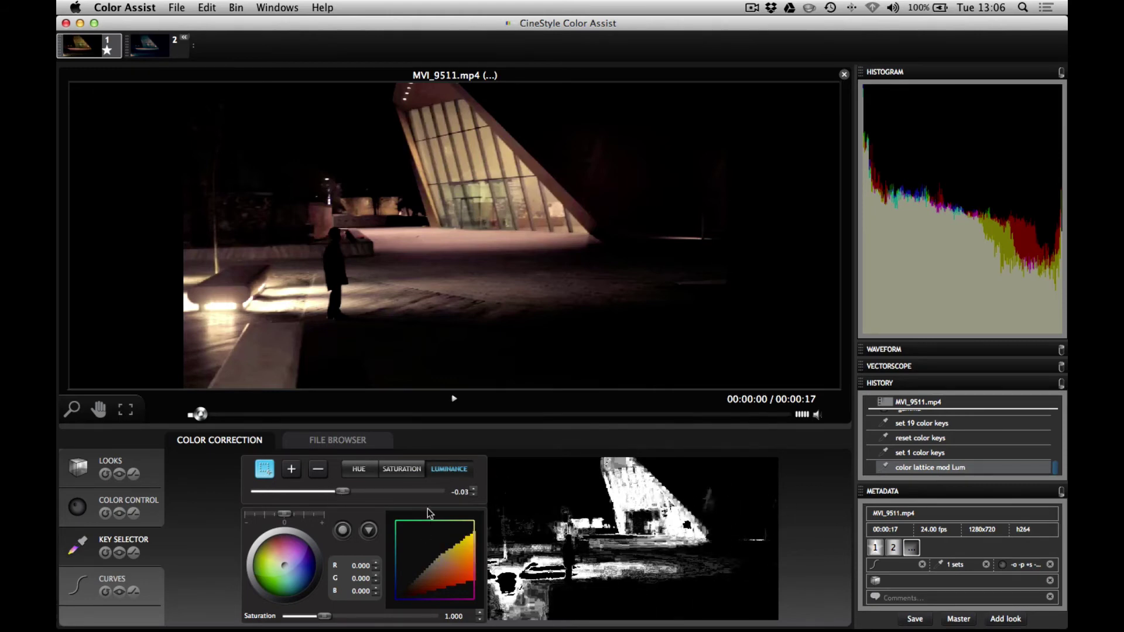
pyautogui.moveTo(324, 616); pyautogui.dragTo(347, 616)
pyautogui.moveTo(277, 559); pyautogui.dragTo(259, 553)
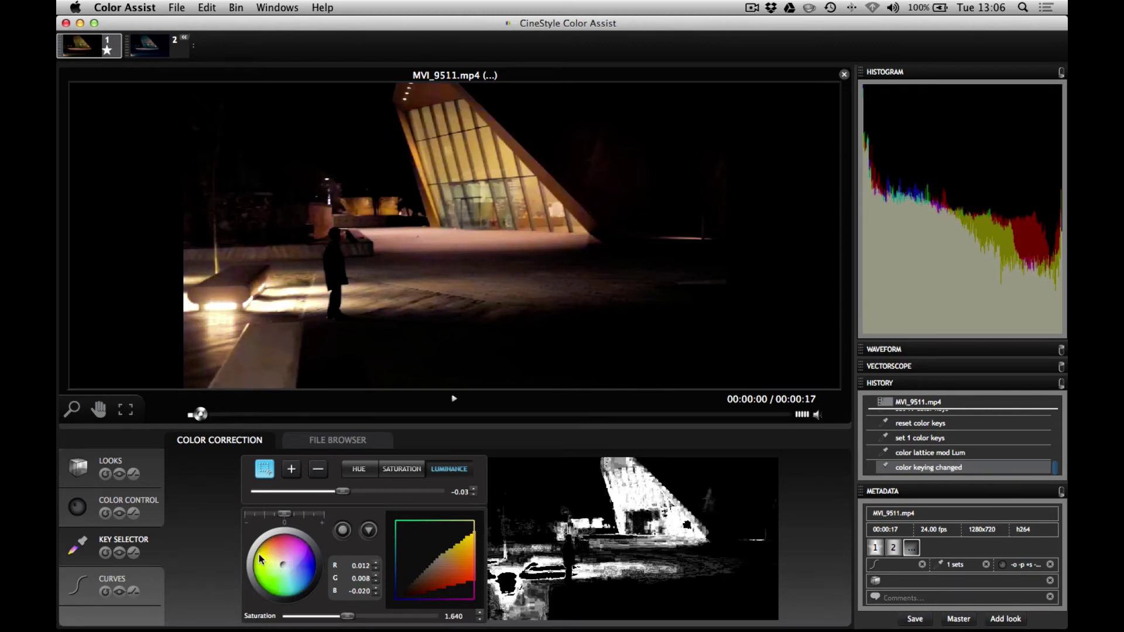
# Push the Midtones wheel toward warm yellow, then bring up the Curves editor
pyautogui.click(153, 504)
pyautogui.moveTo(487, 553); pyautogui.dragTo(569, 606)
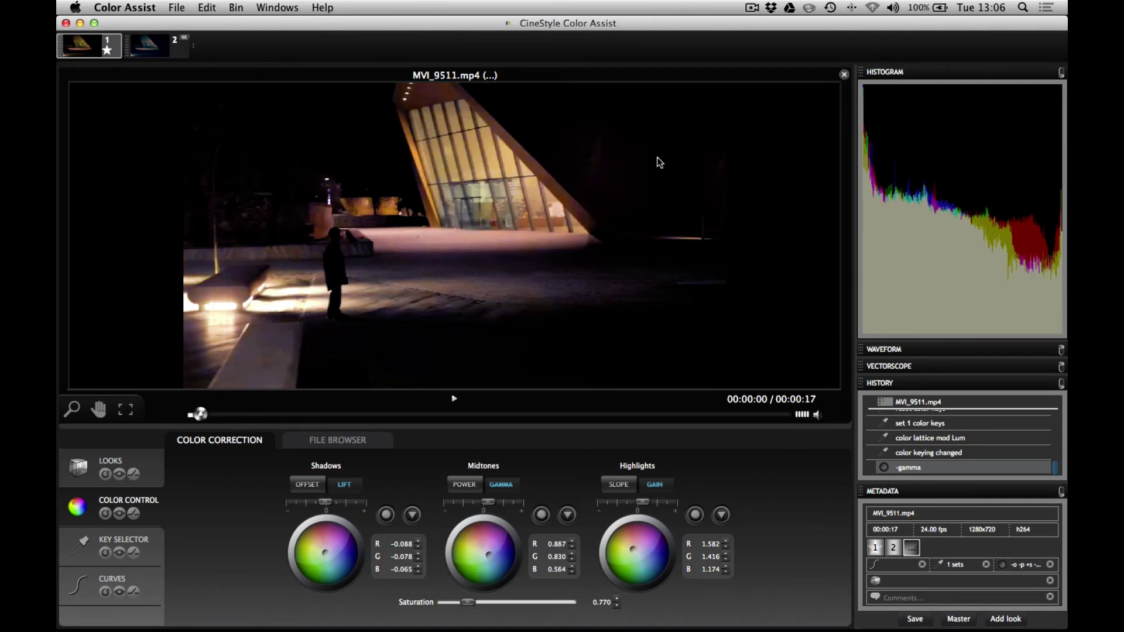
pyautogui.click(139, 542)
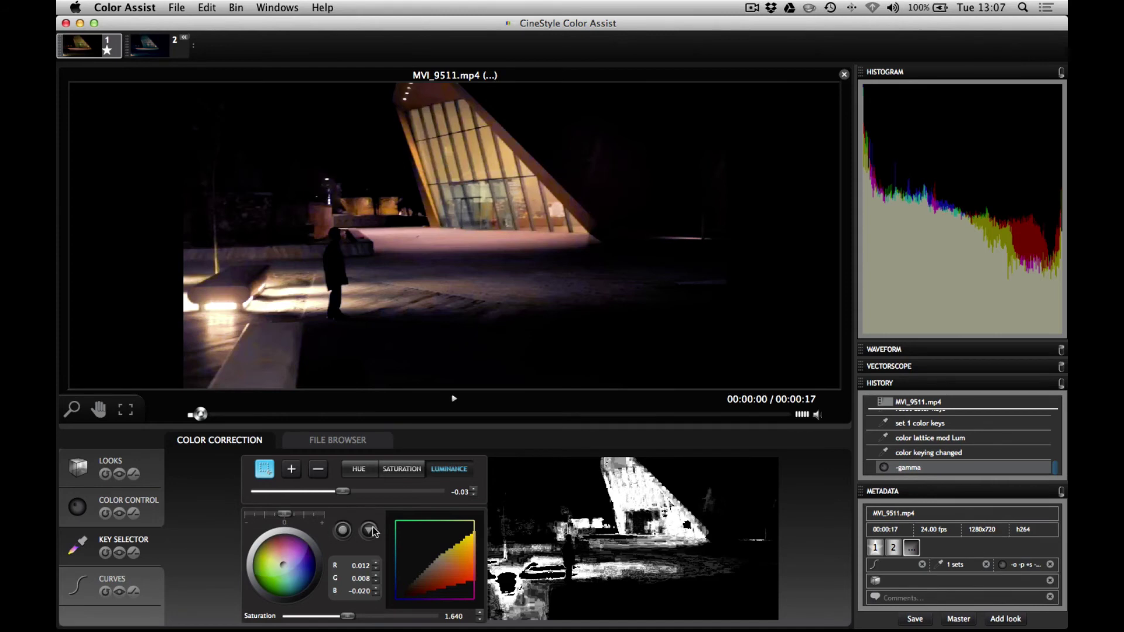
pyautogui.click(136, 590)
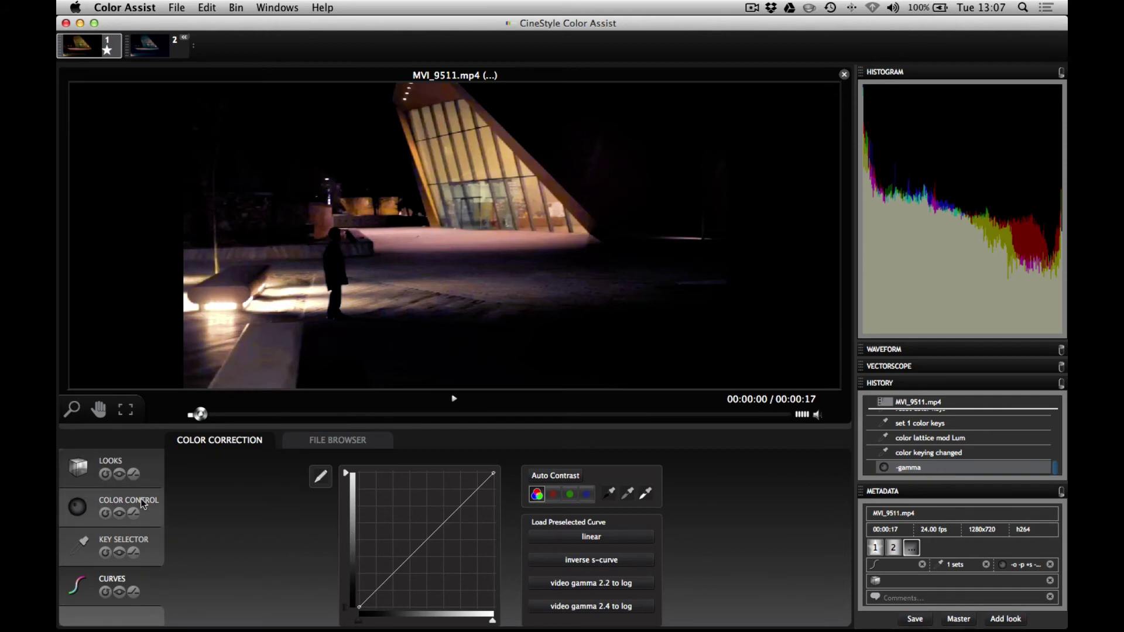
# Add a low and a high point on the RGB curve, raising the top one into an S-curve
pyautogui.click(388, 583)
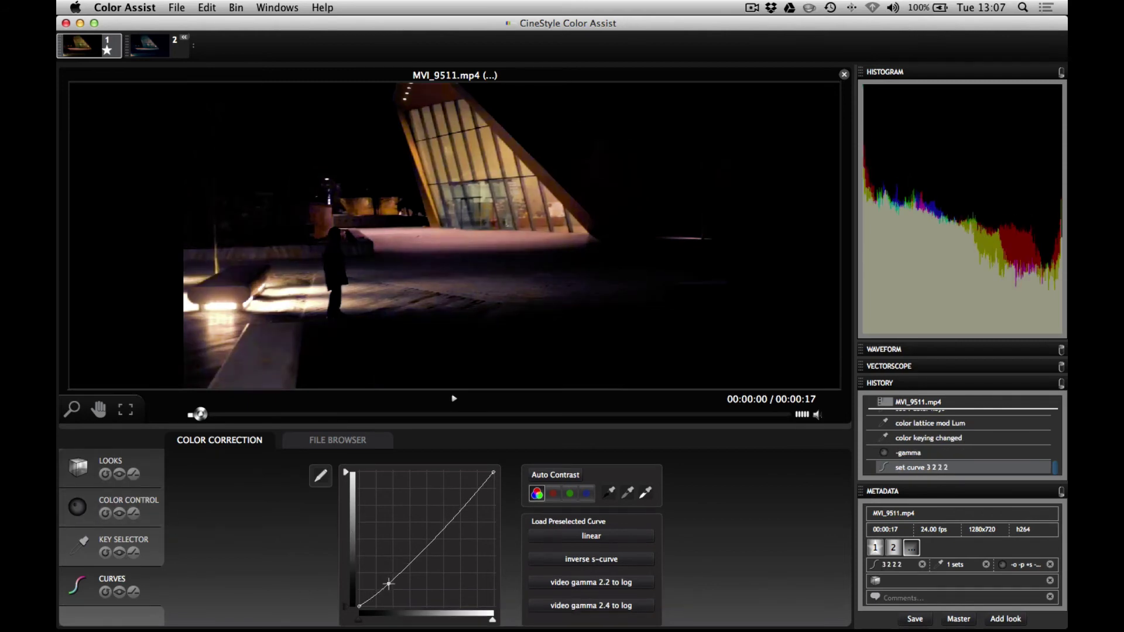
pyautogui.click(461, 497)
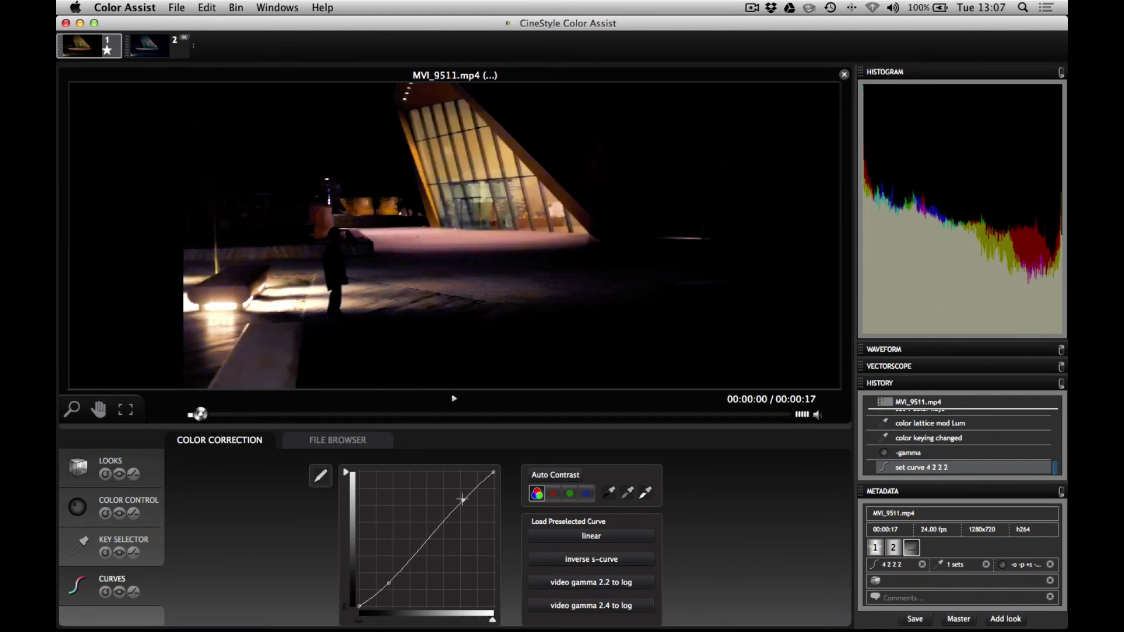
pyautogui.moveTo(461, 497); pyautogui.dragTo(459, 492)
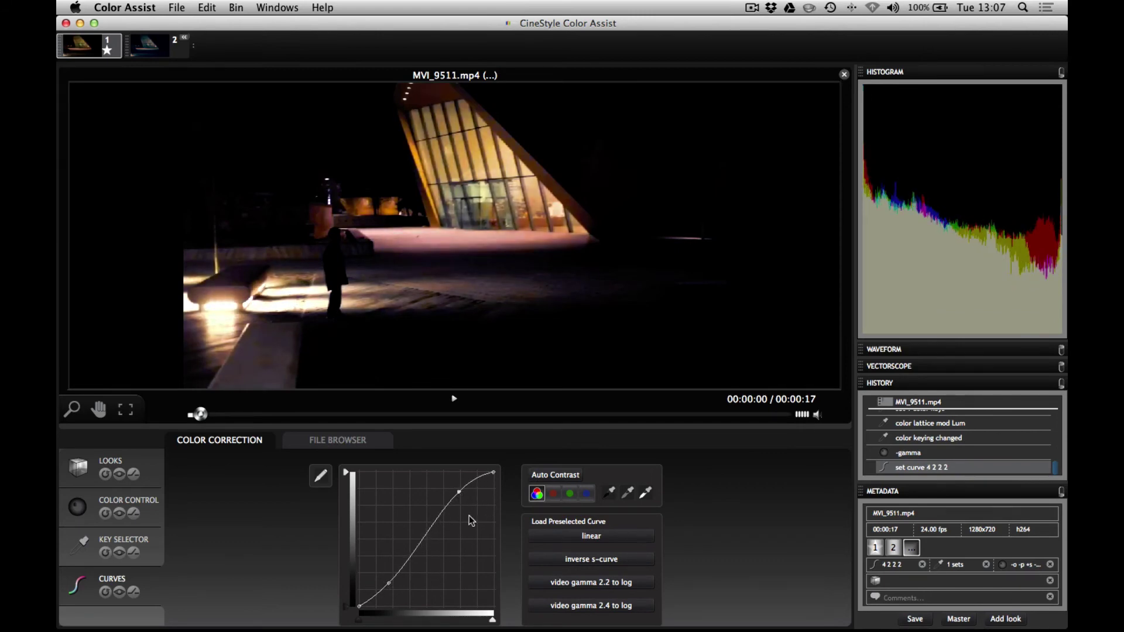
# Adjust the blue channel's midpoint to remove the purple cast
pyautogui.click(554, 493)
pyautogui.click(586, 493)
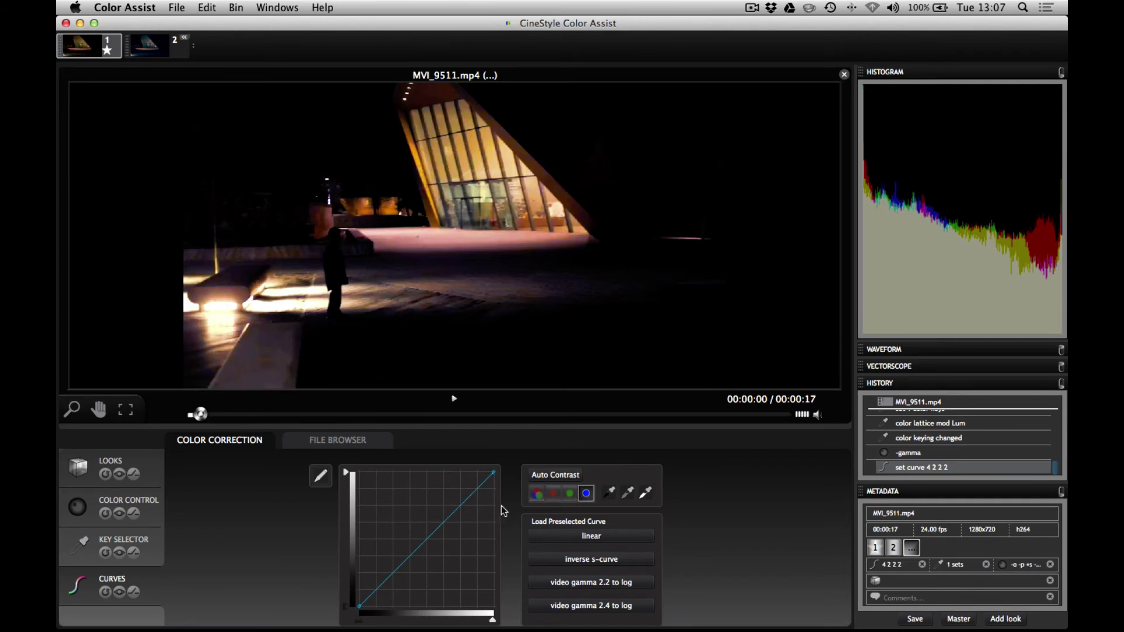
pyautogui.moveTo(428, 535); pyautogui.dragTo(427, 530)
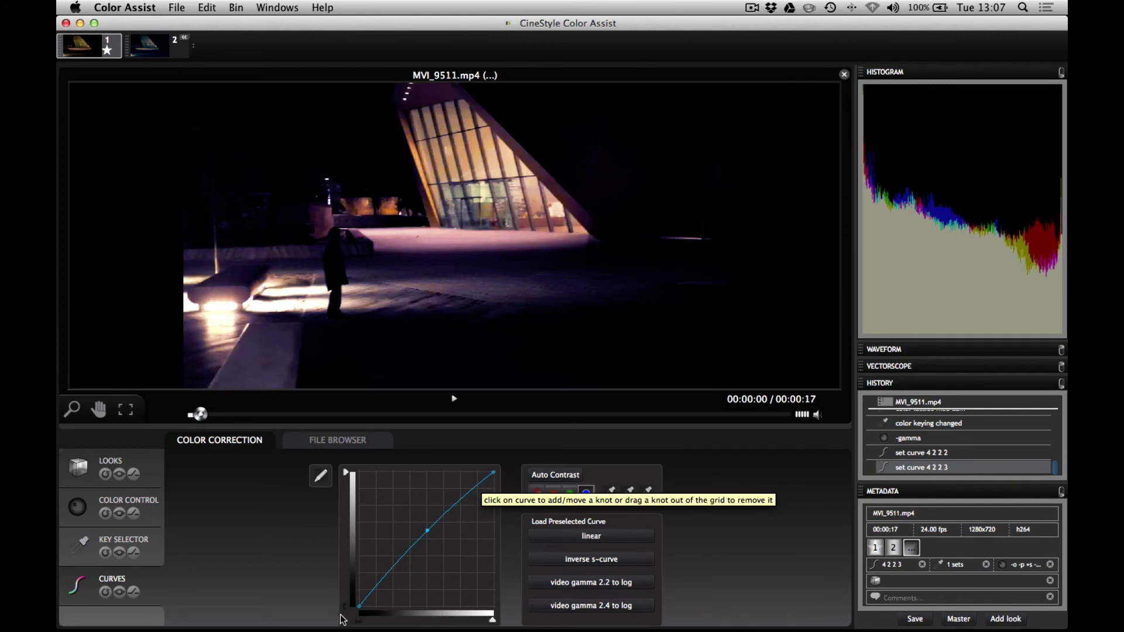
pyautogui.moveTo(429, 532); pyautogui.dragTo(433, 536)
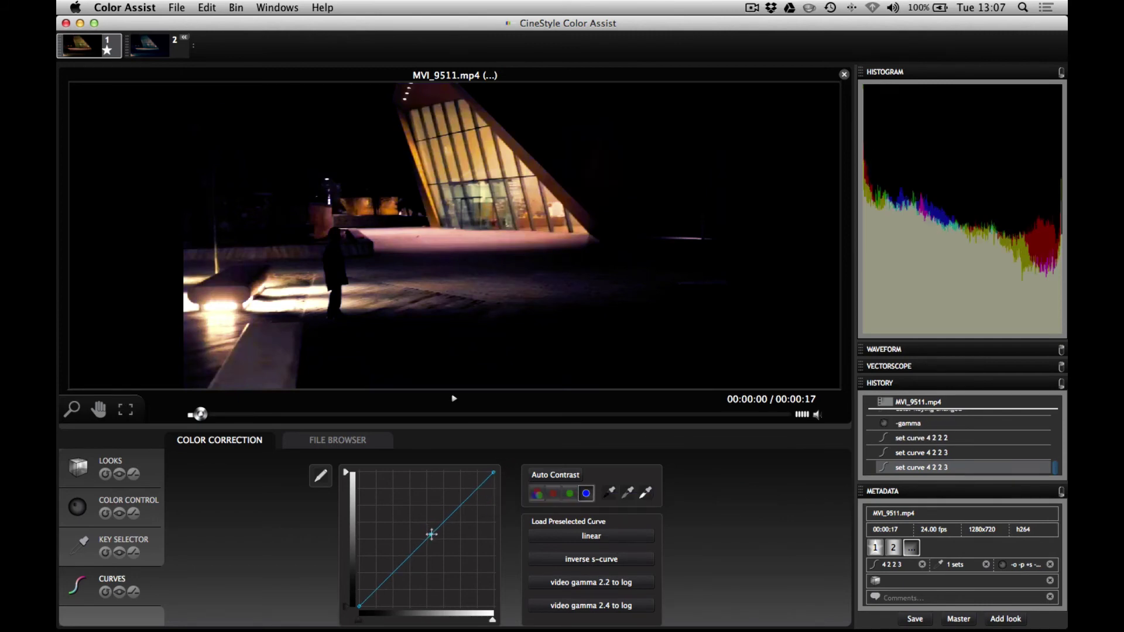
# Sketch a stepped freehand green-channel curve in the Draw panel, then view all channel curves
pyautogui.click(319, 479)
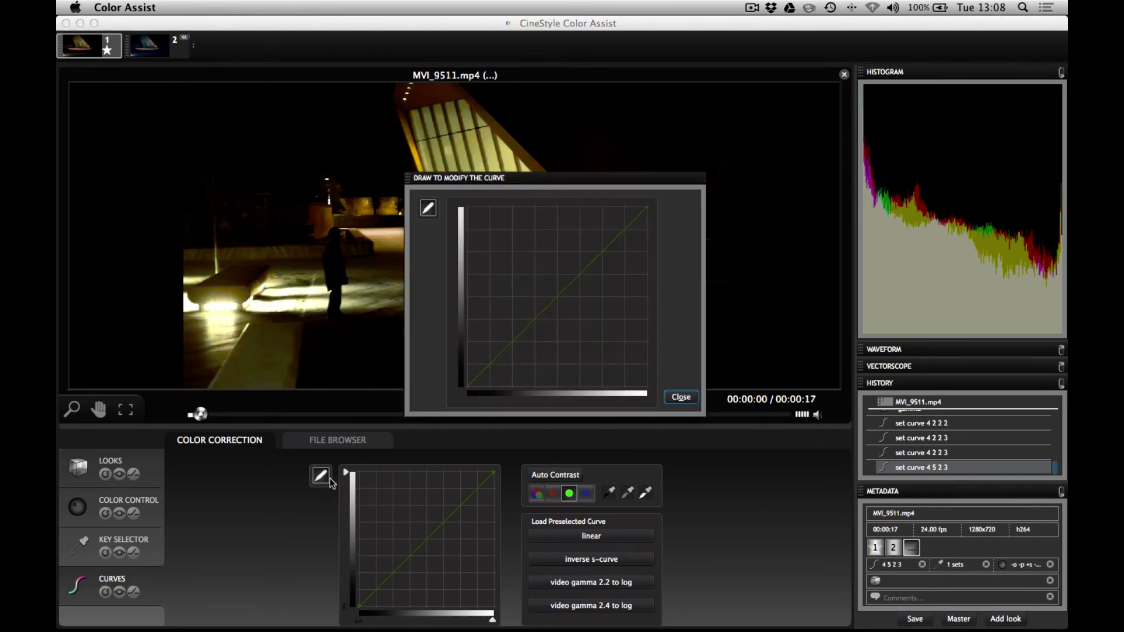
pyautogui.moveTo(471, 377)
pyautogui.mouseDown()
pyautogui.moveTo(494, 340)
pyautogui.moveTo(548, 320)
pyautogui.moveTo(632, 258)
pyautogui.mouseUp()
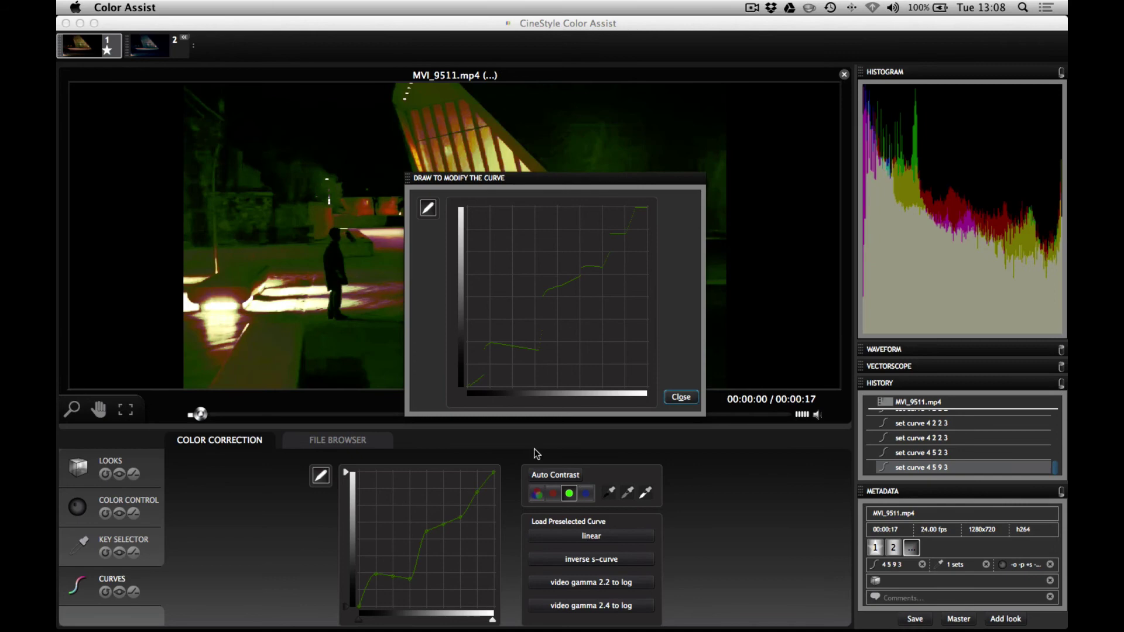
pyautogui.click(681, 398)
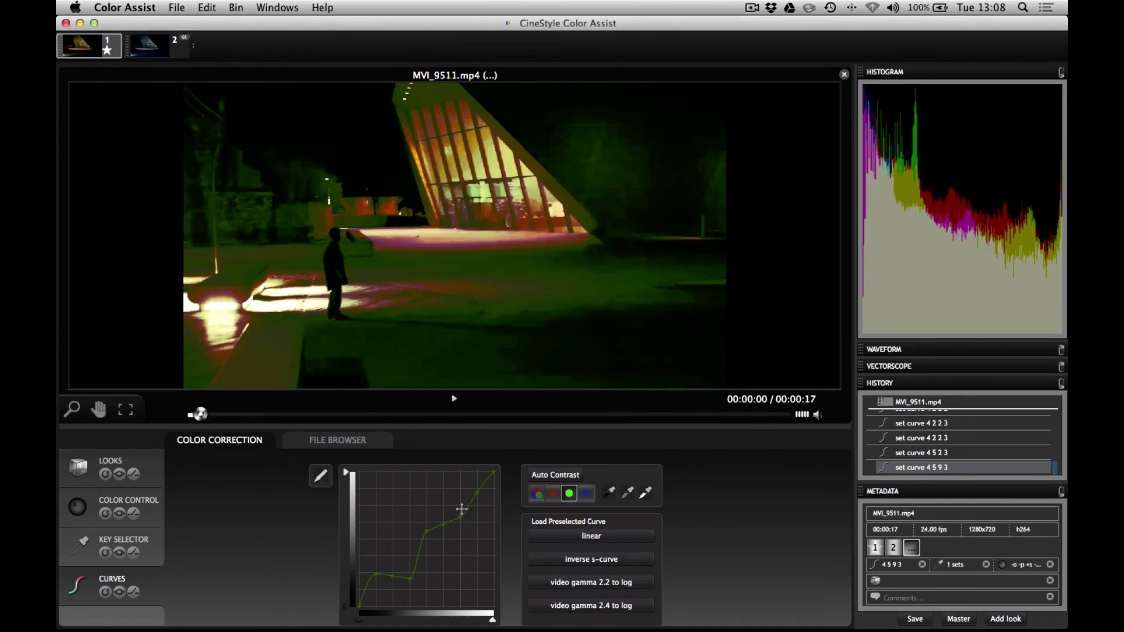
pyautogui.click(592, 535)
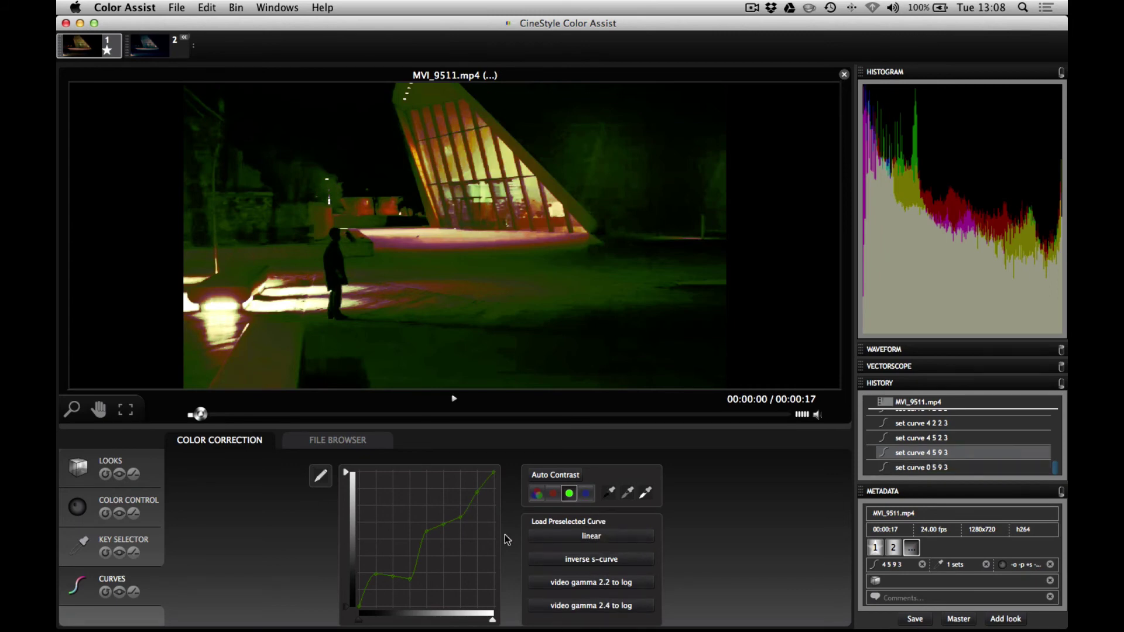
pyautogui.click(537, 495)
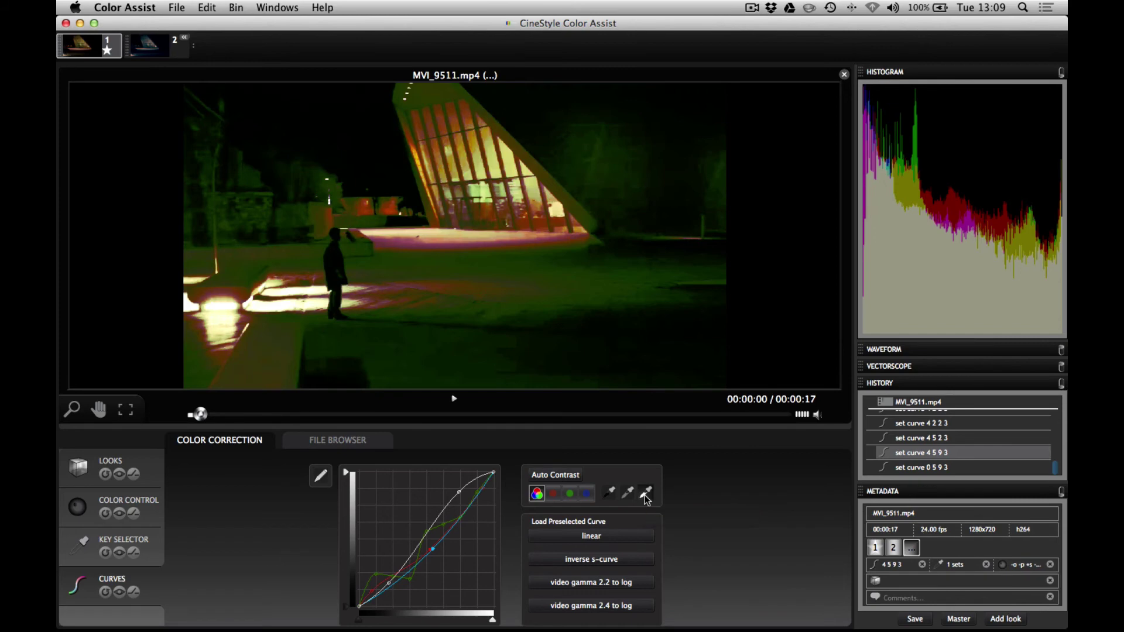
# Reshape the green curve back to a straight line and fine-tune its shadow and top output ends
pyautogui.click(569, 493)
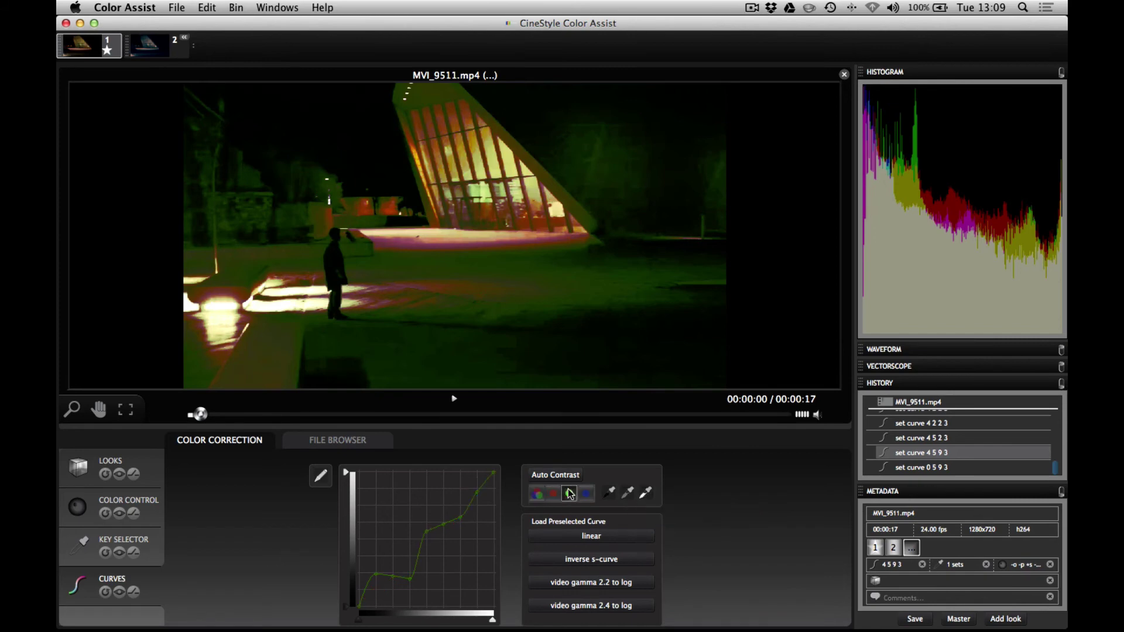
pyautogui.moveTo(427, 530)
pyautogui.mouseDown()
pyautogui.moveTo(394, 584)
pyautogui.moveTo(446, 527)
pyautogui.mouseUp()
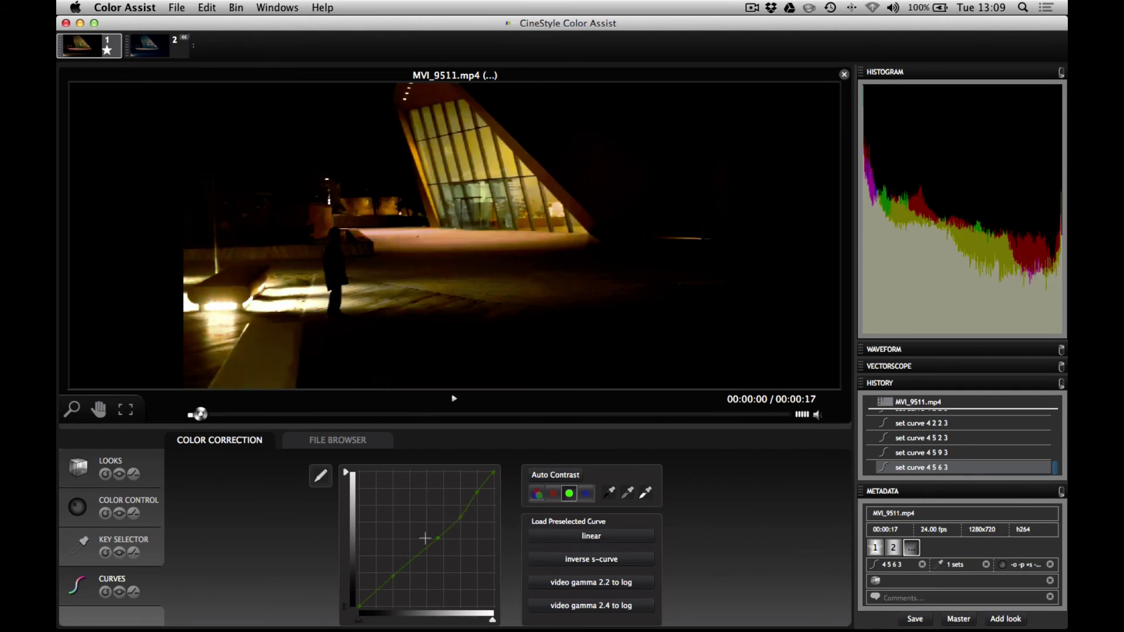
pyautogui.moveTo(451, 526); pyautogui.dragTo(492, 475)
pyautogui.moveTo(358, 602); pyautogui.dragTo(356, 604)
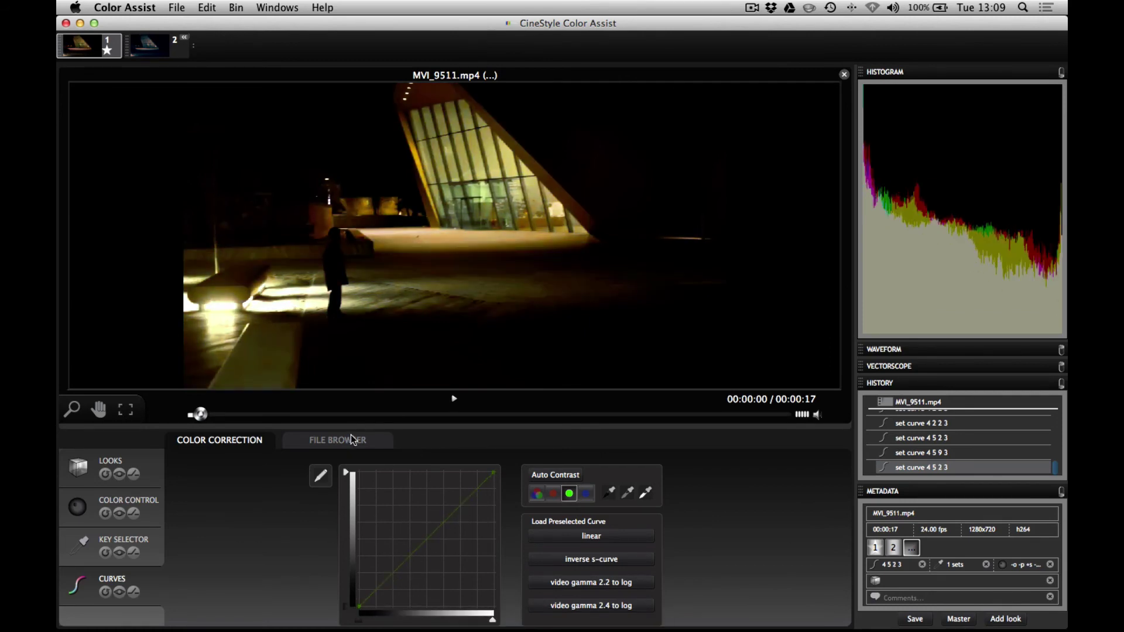
pyautogui.moveTo(345, 475)
pyautogui.mouseDown()
pyautogui.moveTo(341, 529)
pyautogui.moveTo(349, 471)
pyautogui.moveTo(348, 482)
pyautogui.mouseUp()
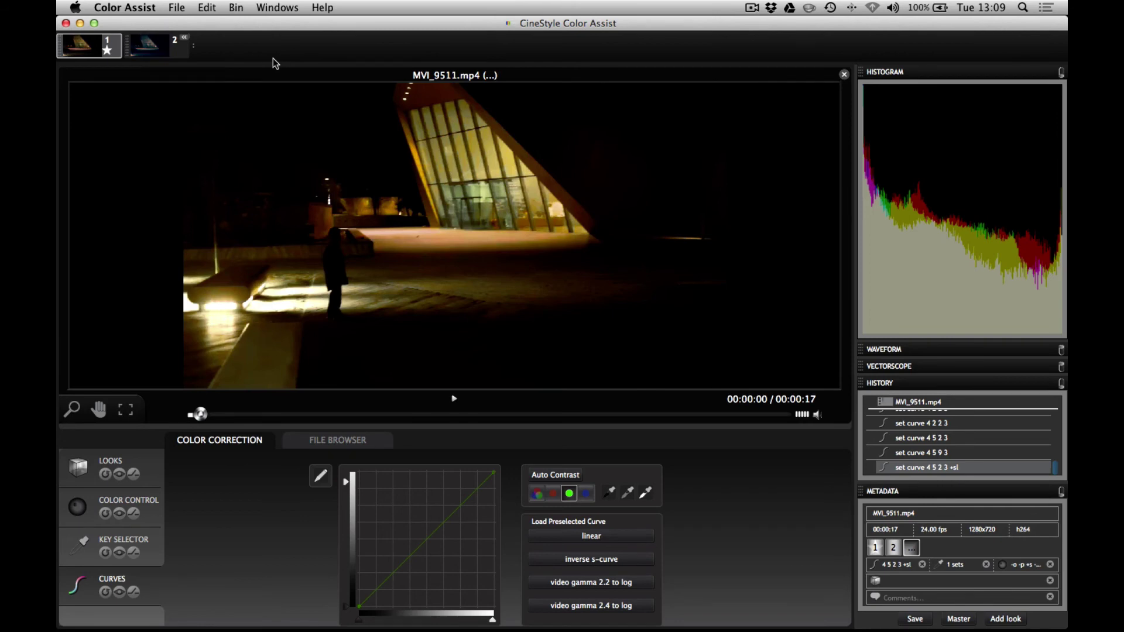
# Save the grade and add it as a new look named 'GOLD BOOST - NIGHT'
pyautogui.click(129, 539)
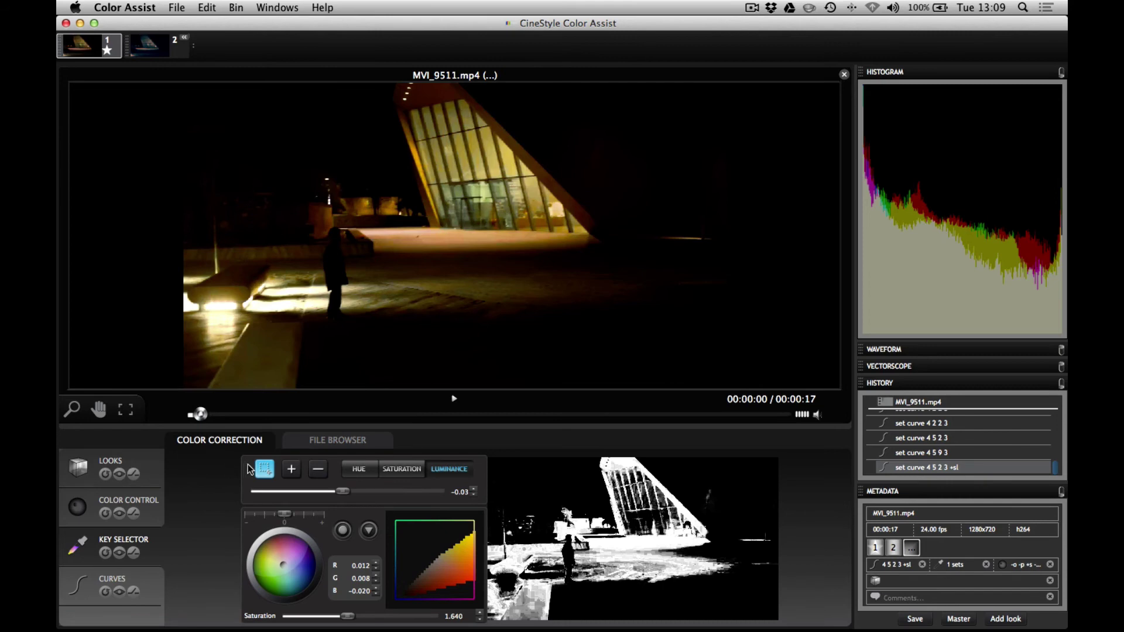
pyautogui.click(915, 620)
pyautogui.click(997, 620)
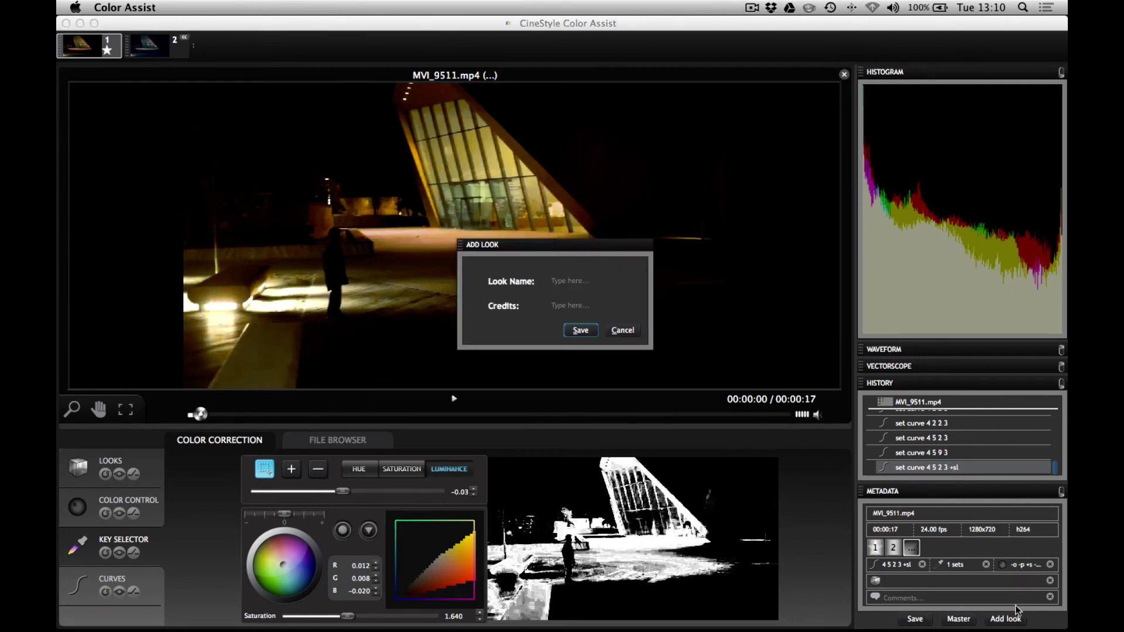
pyautogui.click(564, 283)
pyautogui.write('GOLD BOOST - NIGHT')
pyautogui.press('Return')
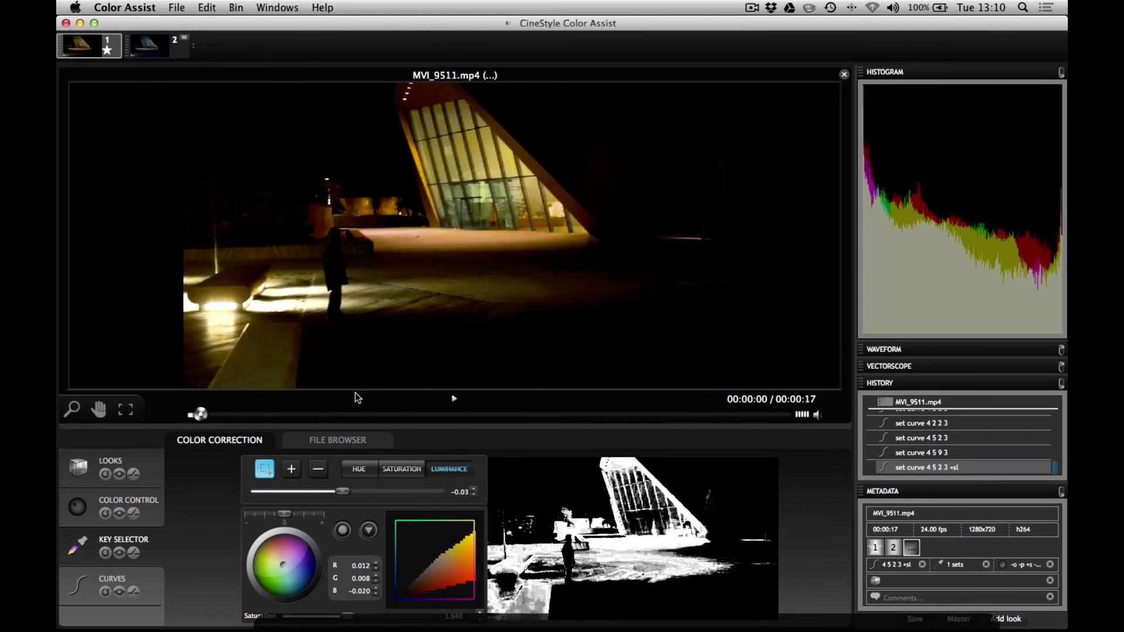
# Find GOLD BOOST – NIGHT in the Looks grid, save the clip's grade, and return to Final Cut Pro
pyautogui.click(139, 459)
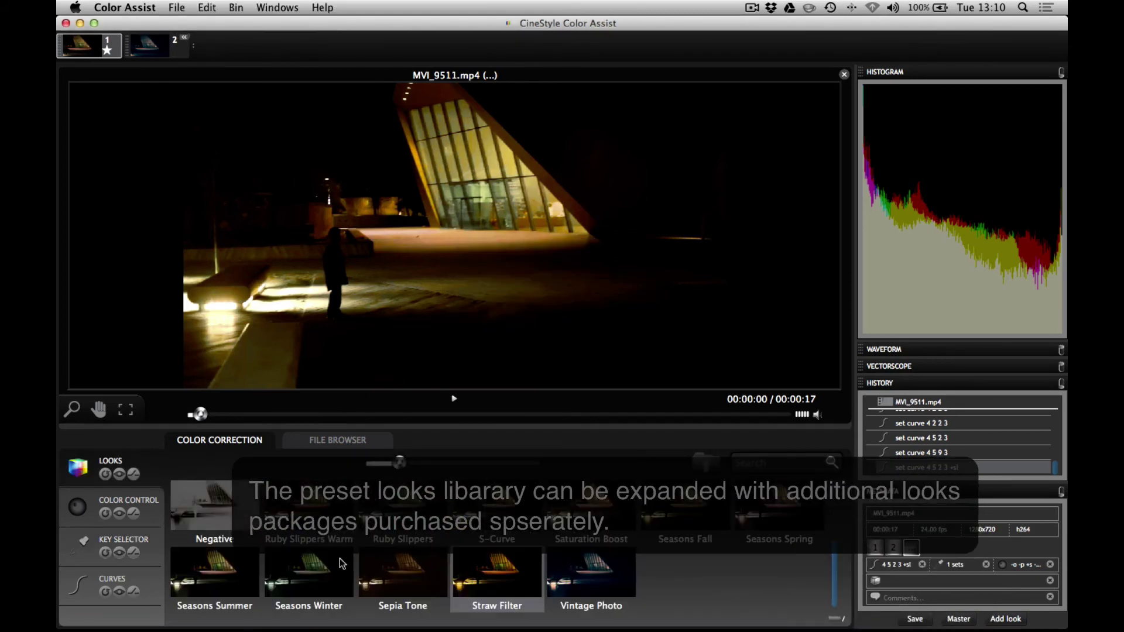
pyautogui.scroll(3, 504, 564)
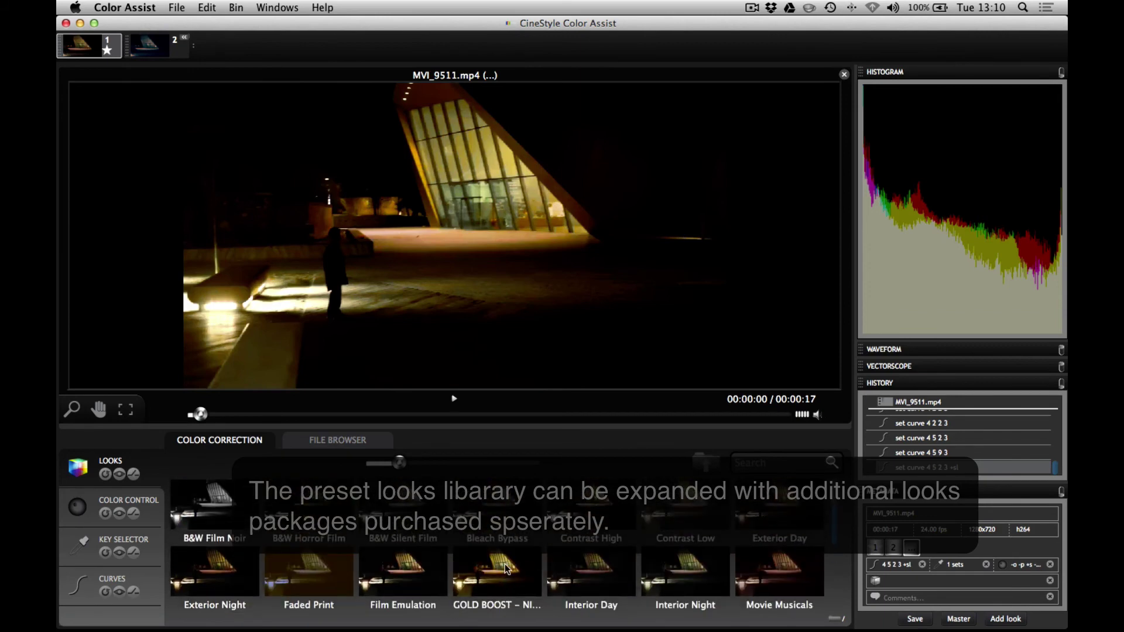
pyautogui.scroll(-3, 504, 564)
pyautogui.scroll(3, 480, 568)
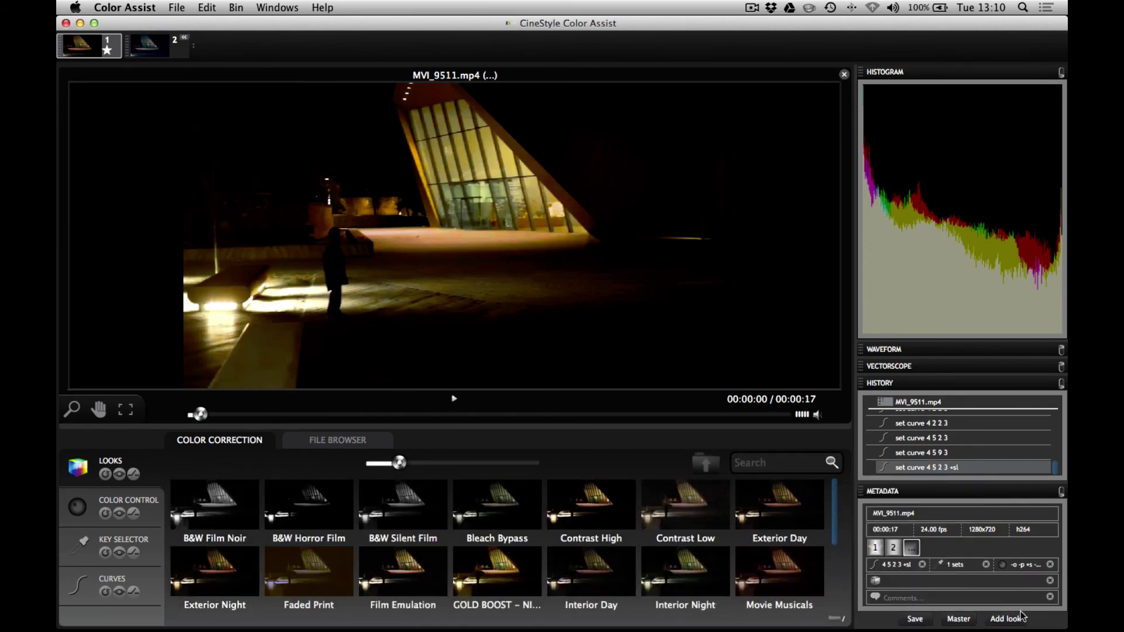
pyautogui.click(922, 620)
pyautogui.press('super+s')
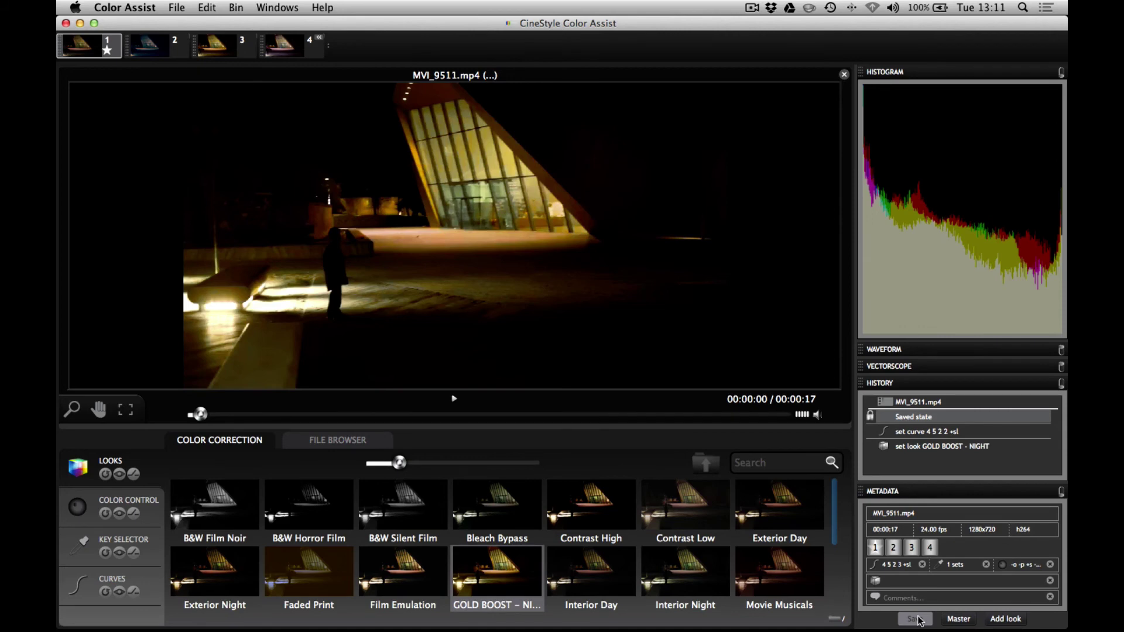
pyautogui.press('super+Tab')
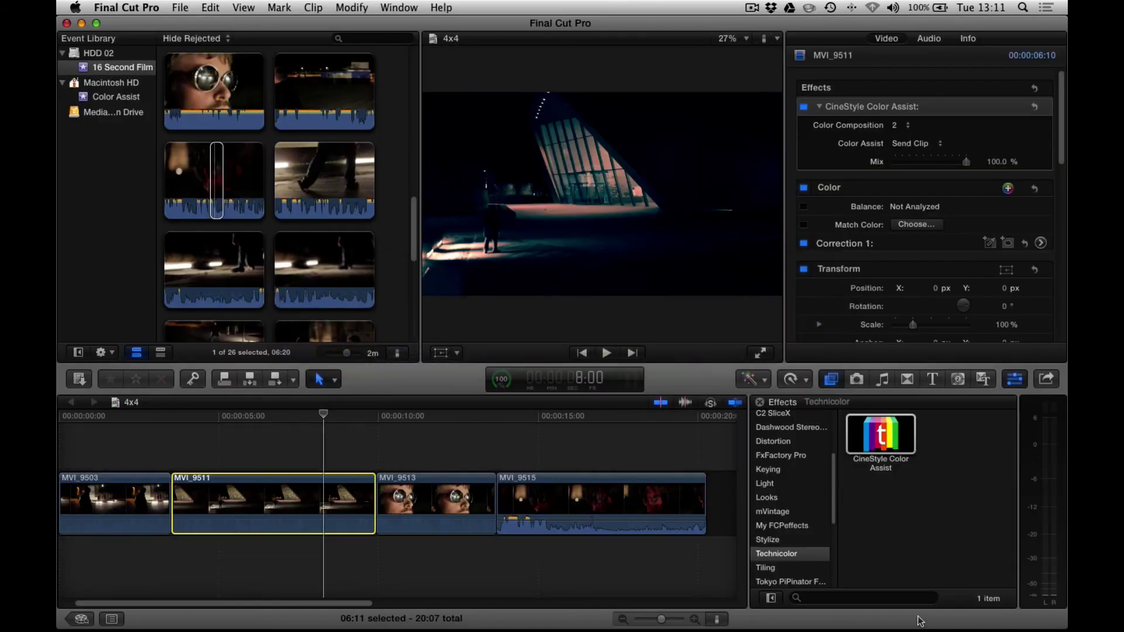
# Set MVI_9511's Color Assist composition to 1 in the Inspector
pyautogui.click(900, 124)
pyautogui.click(899, 118)
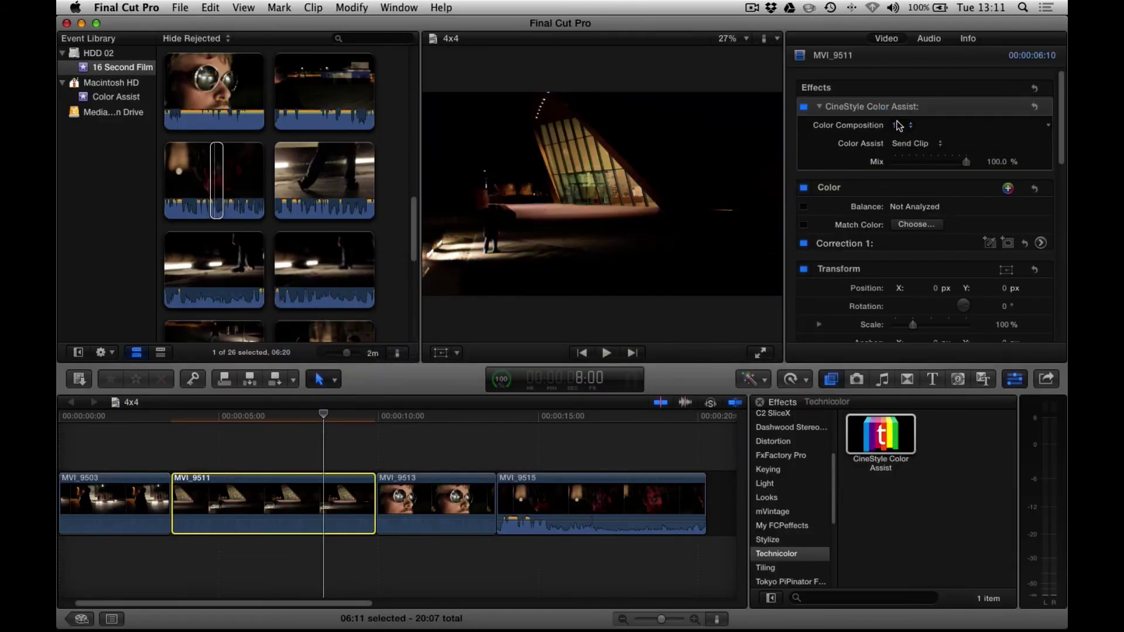
pyautogui.click(288, 433)
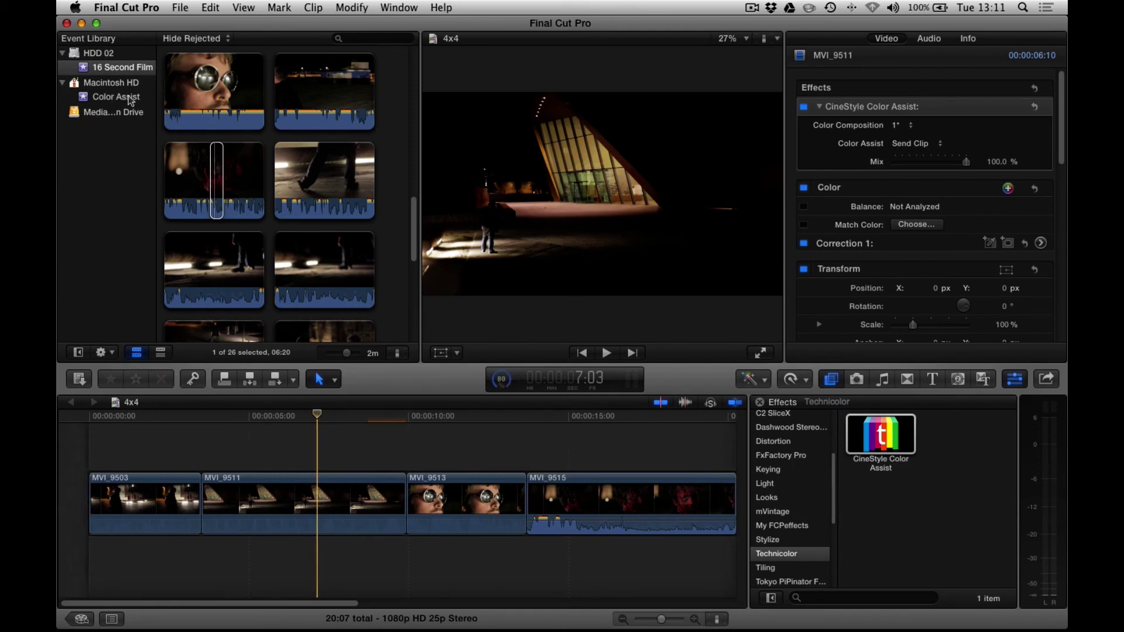
# Show the Color Assist event's clips and select the MVI_9511 source clip
pyautogui.click(130, 99)
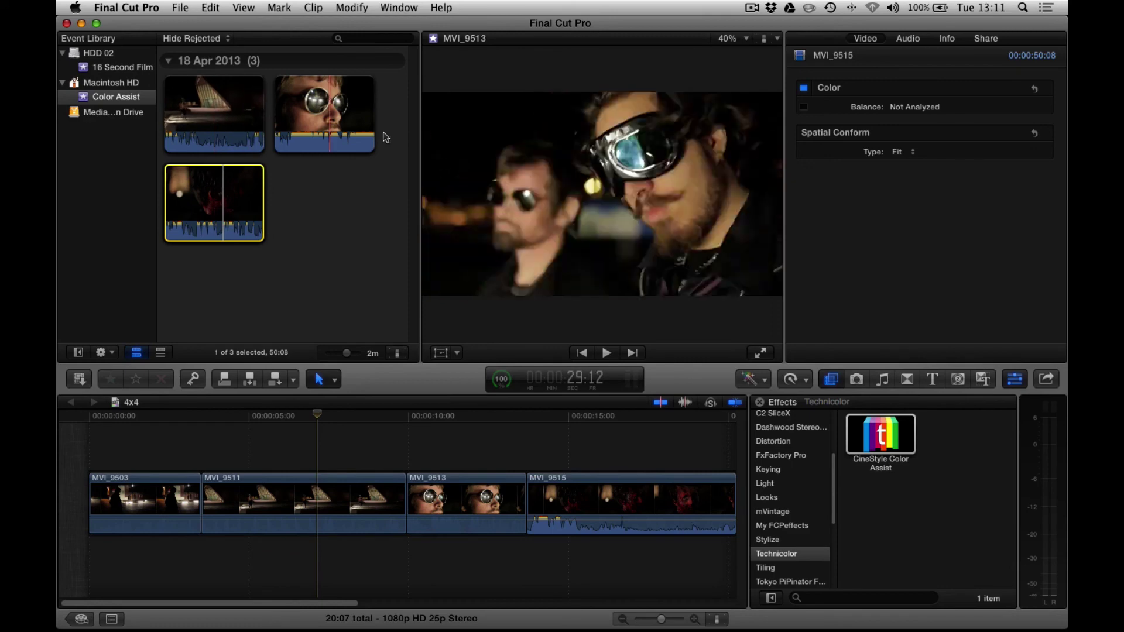
pyautogui.click(181, 111)
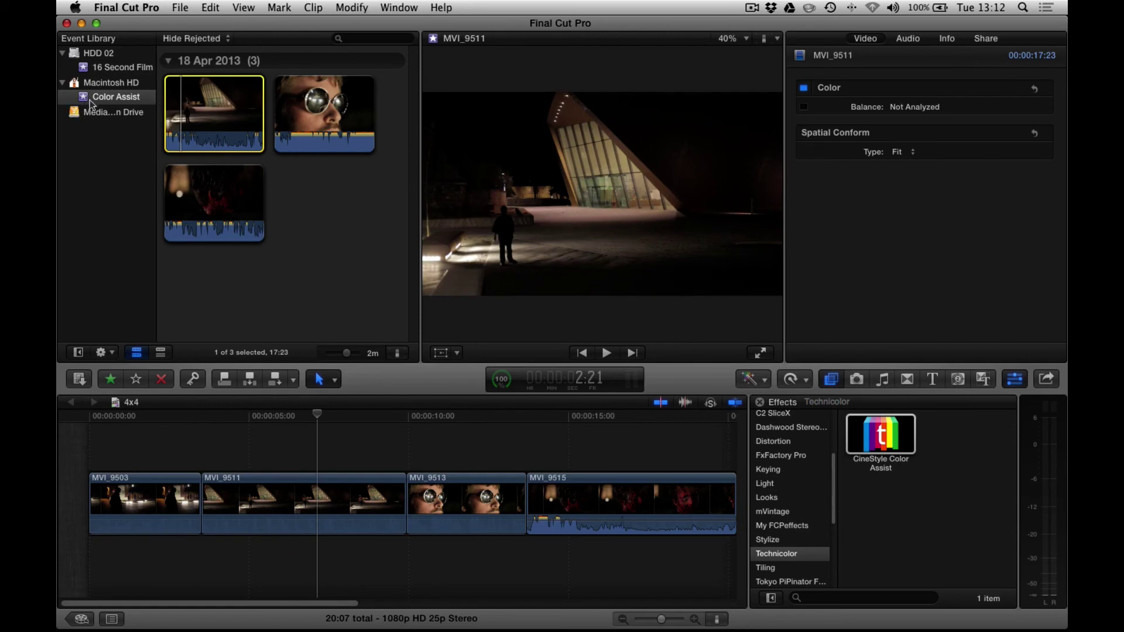
pyautogui.click(497, 447)
pyautogui.hscroll(3, 518, 483)
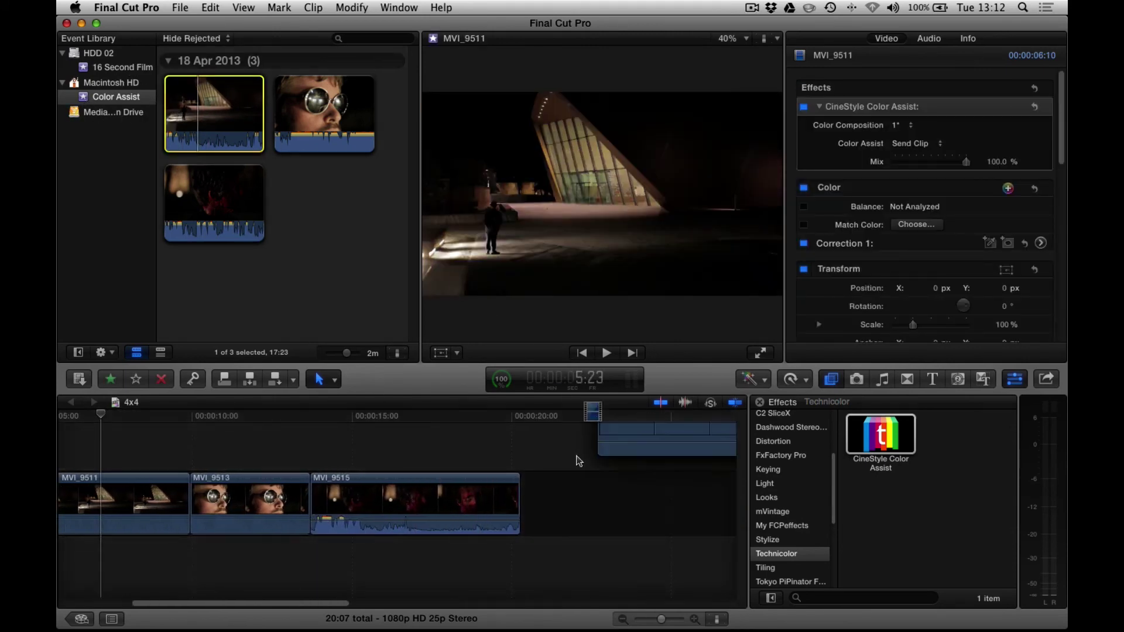
# Add MVI_9511 to the storyline end with CineStyle Color Assist at composition 1
pyautogui.moveTo(578, 461); pyautogui.dragTo(588, 497)
pyautogui.moveTo(880, 436); pyautogui.dragTo(606, 511)
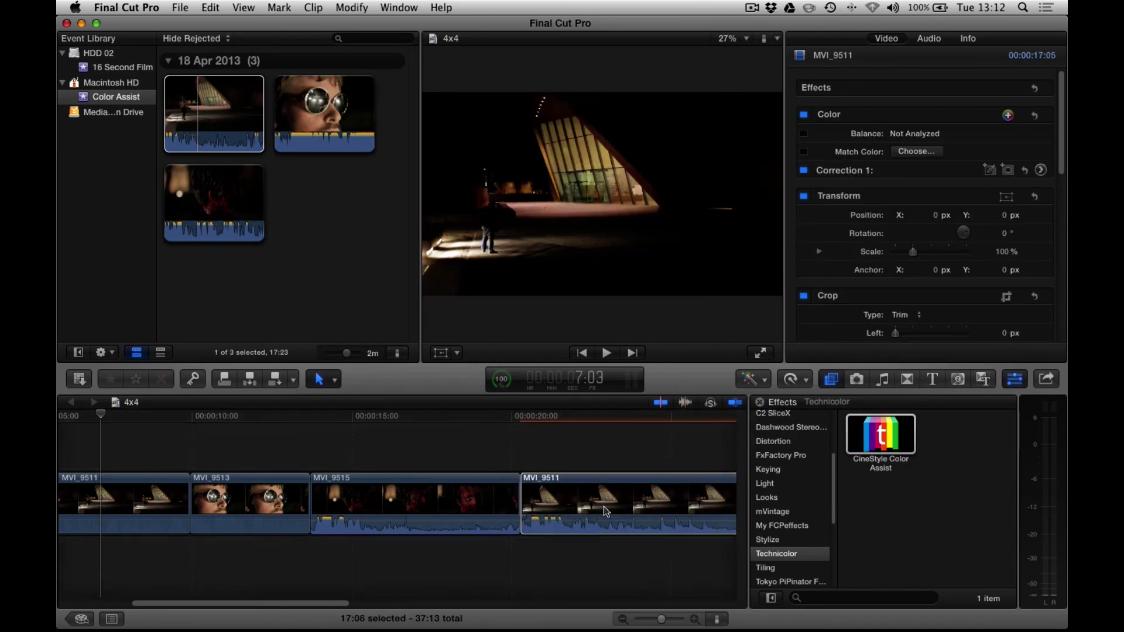
pyautogui.click(912, 129)
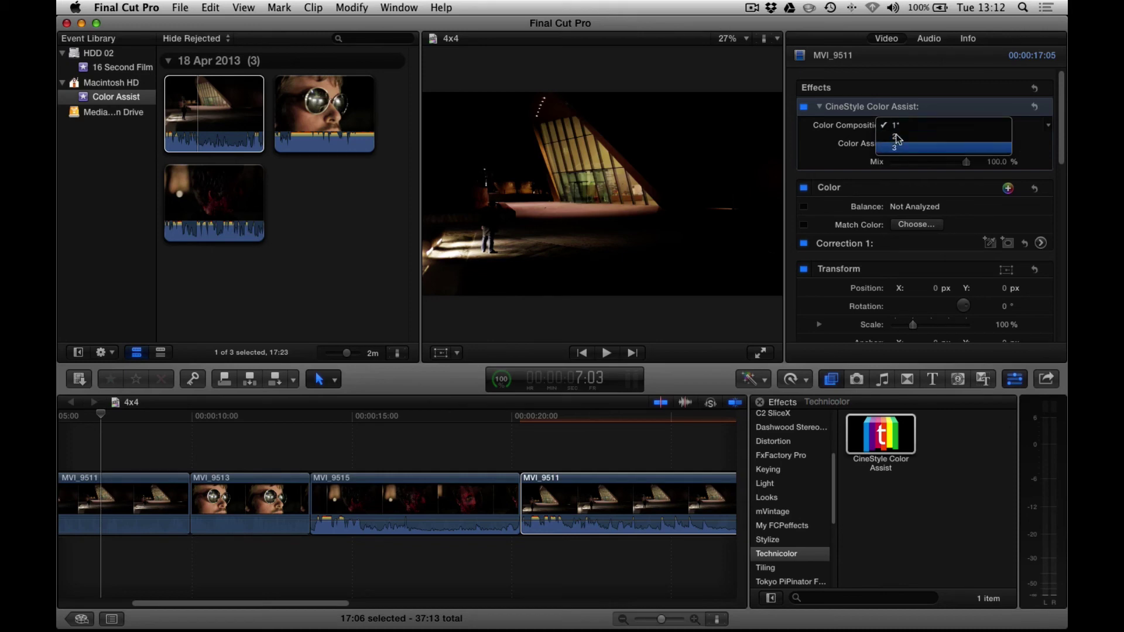
pyautogui.click(878, 164)
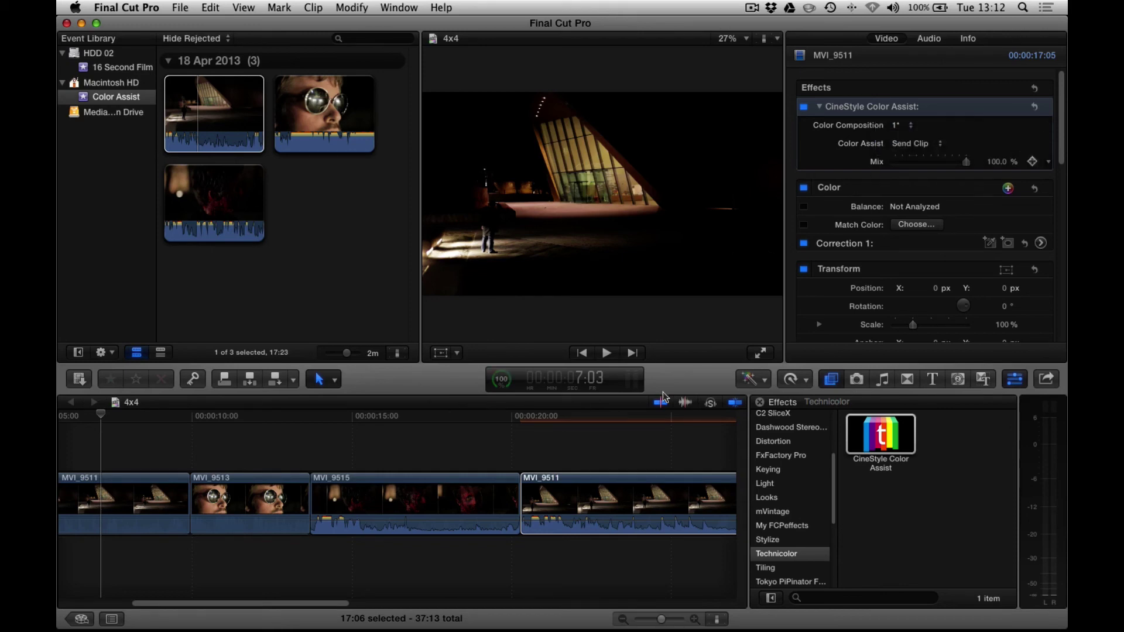
# Delete the duplicate MVI_9511 clip at the end of the project
pyautogui.click(130, 445)
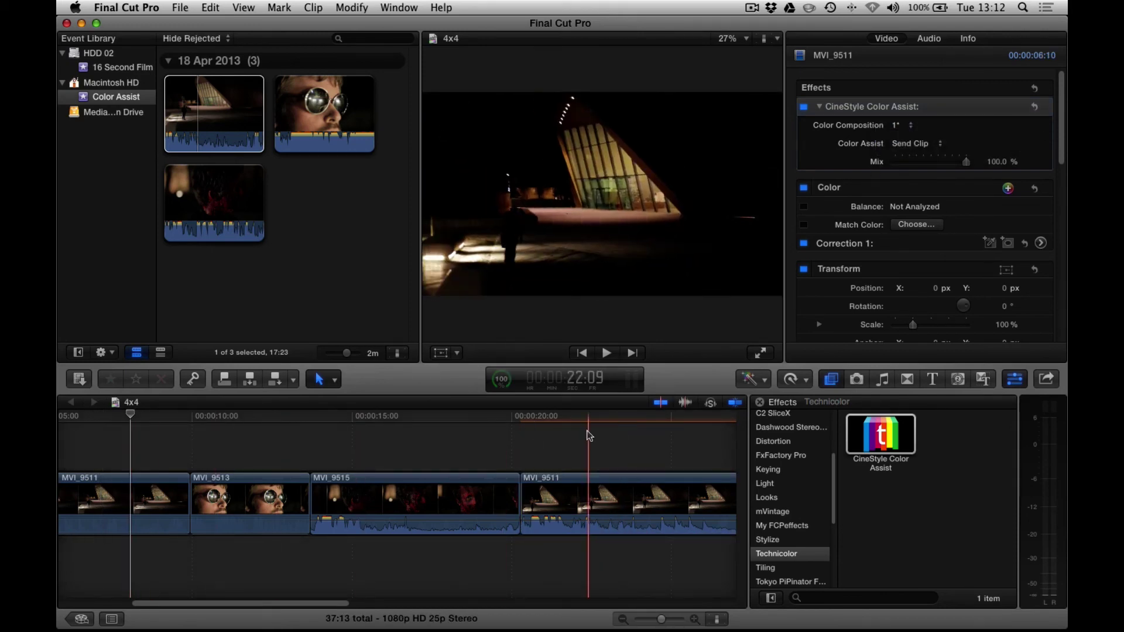
pyautogui.click(588, 436)
pyautogui.click(568, 501)
pyautogui.press('Delete')
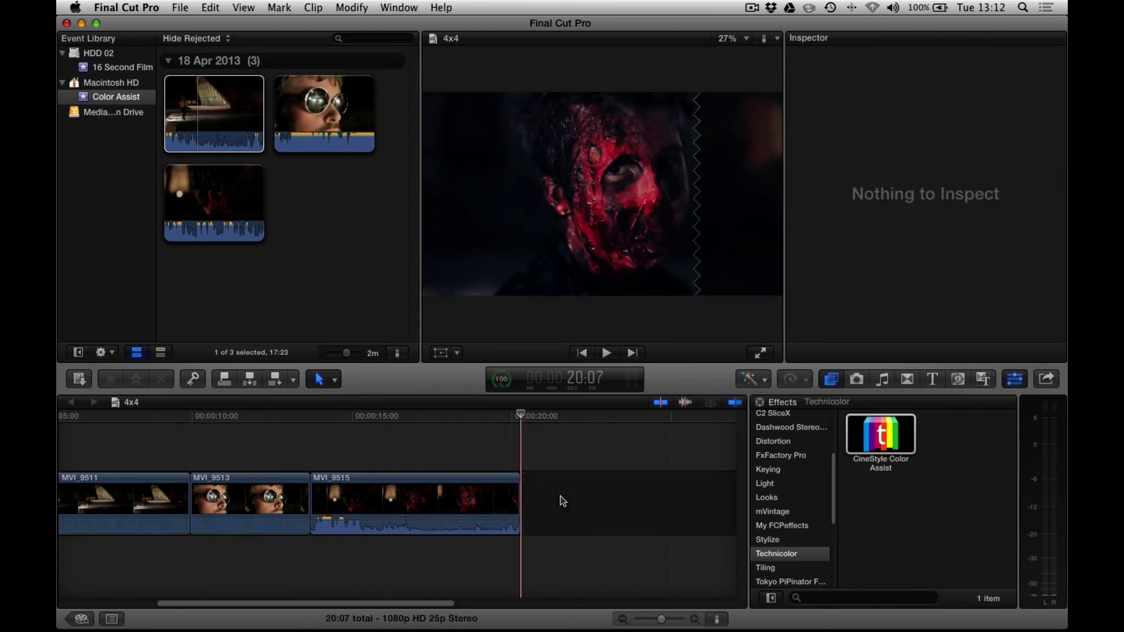
# Move the remaining MVI_9511 to the storyline end and give it CineStyle Color Assist, composition 1
pyautogui.click(102, 491)
pyautogui.moveTo(103, 492); pyautogui.dragTo(433, 496)
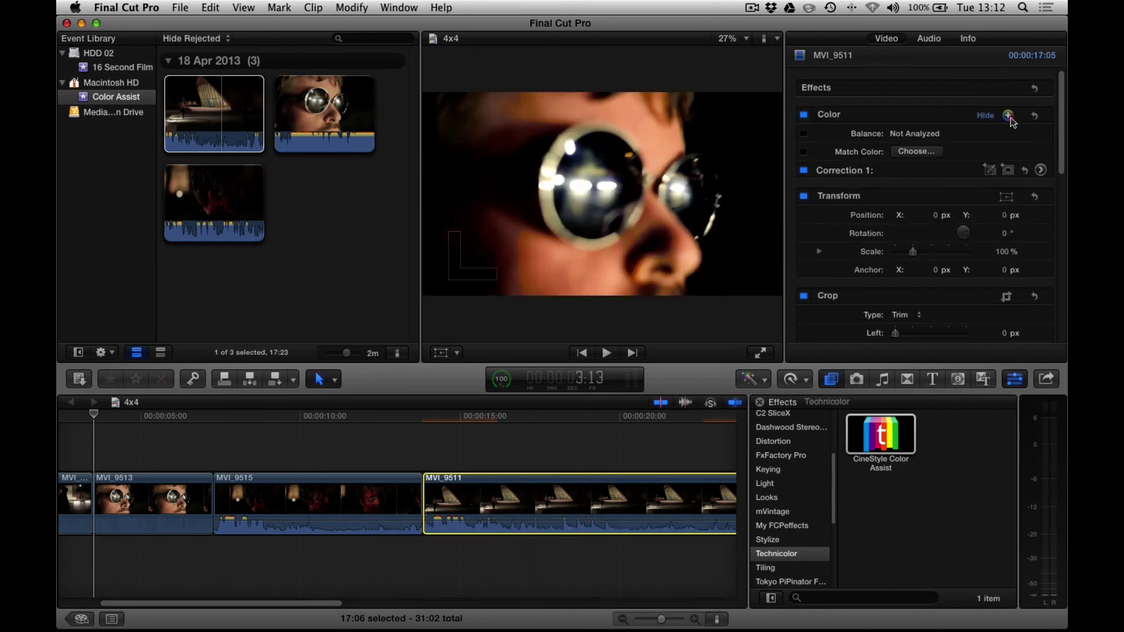
pyautogui.moveTo(880, 436); pyautogui.dragTo(615, 513)
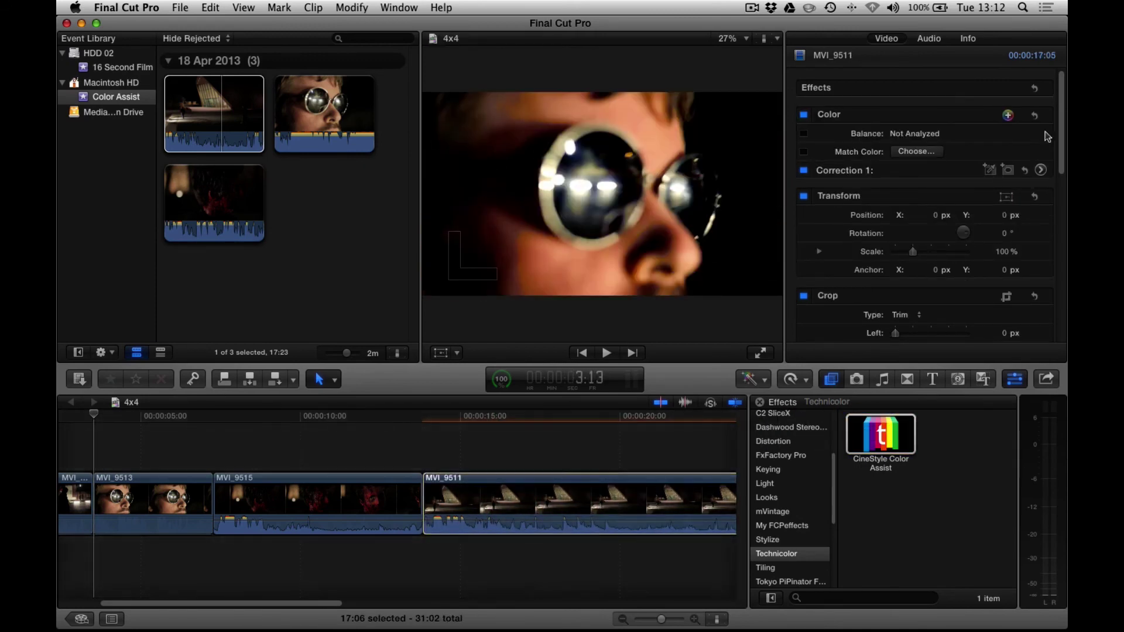
pyautogui.click(909, 126)
pyautogui.click(899, 157)
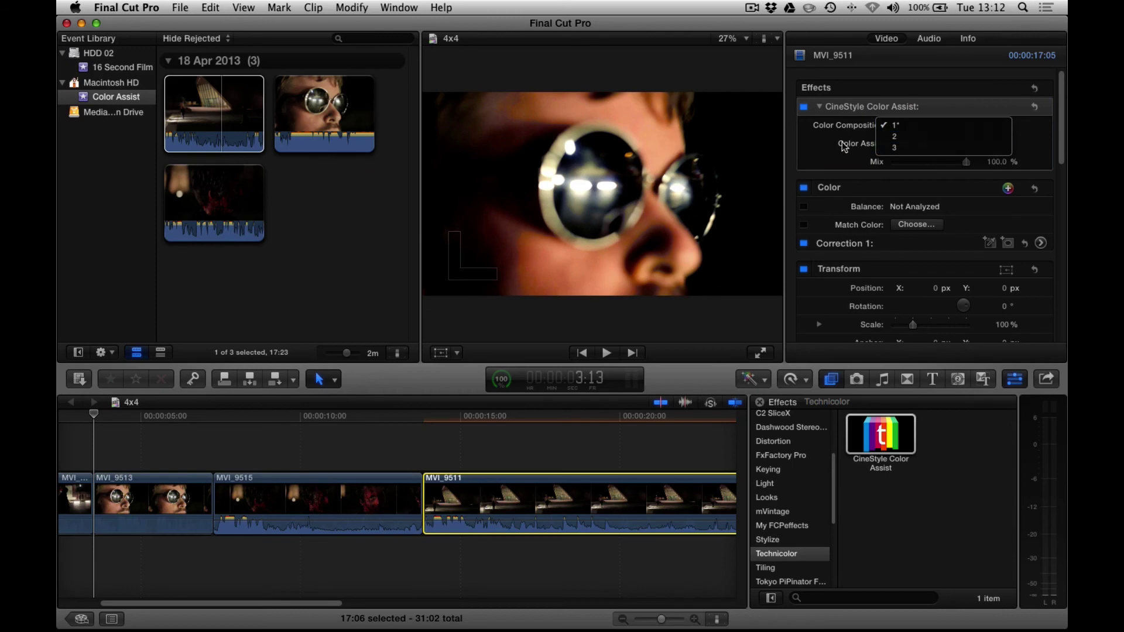
pyautogui.click(613, 415)
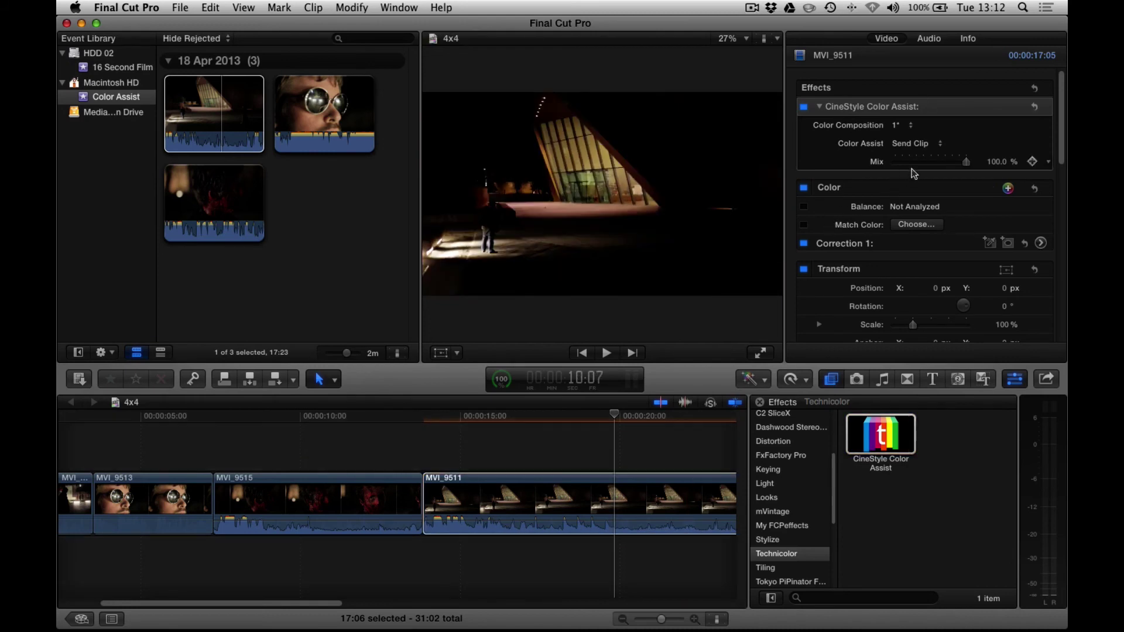
# Lower the Color Assist Mix on MVI_9511 to 35.16 % and switch to CineStyle Color Assist
pyautogui.moveTo(924, 163); pyautogui.dragTo(920, 163)
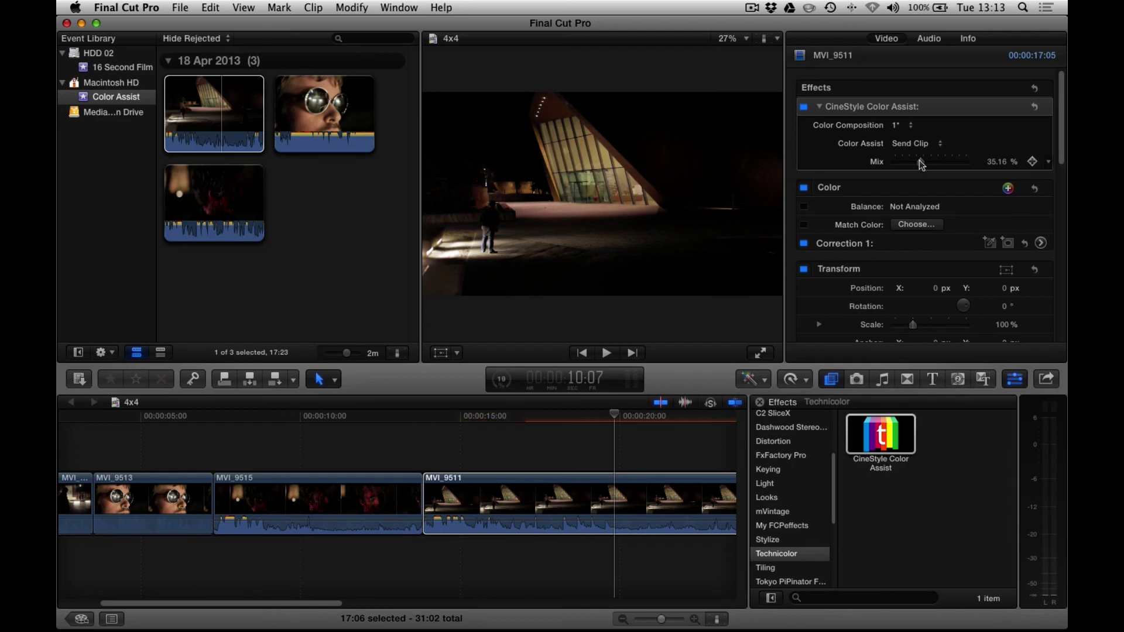
pyautogui.press('super+Tab')
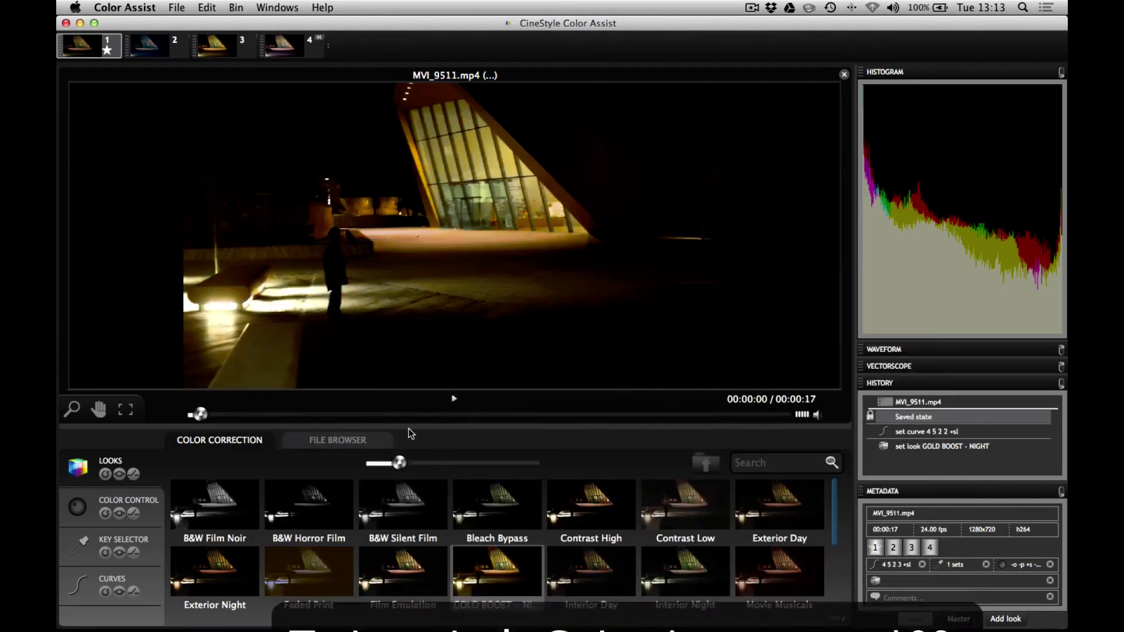
# Enlarge the look thumbnails and browse the grid to find GOLD BOOST – NIGHT beside Contrast High and Interior Day
pyautogui.moveTo(400, 463)
pyautogui.mouseDown()
pyautogui.moveTo(374, 461)
pyautogui.moveTo(522, 465)
pyautogui.moveTo(409, 465)
pyautogui.mouseUp()
pyautogui.scroll(-8, 497, 536)
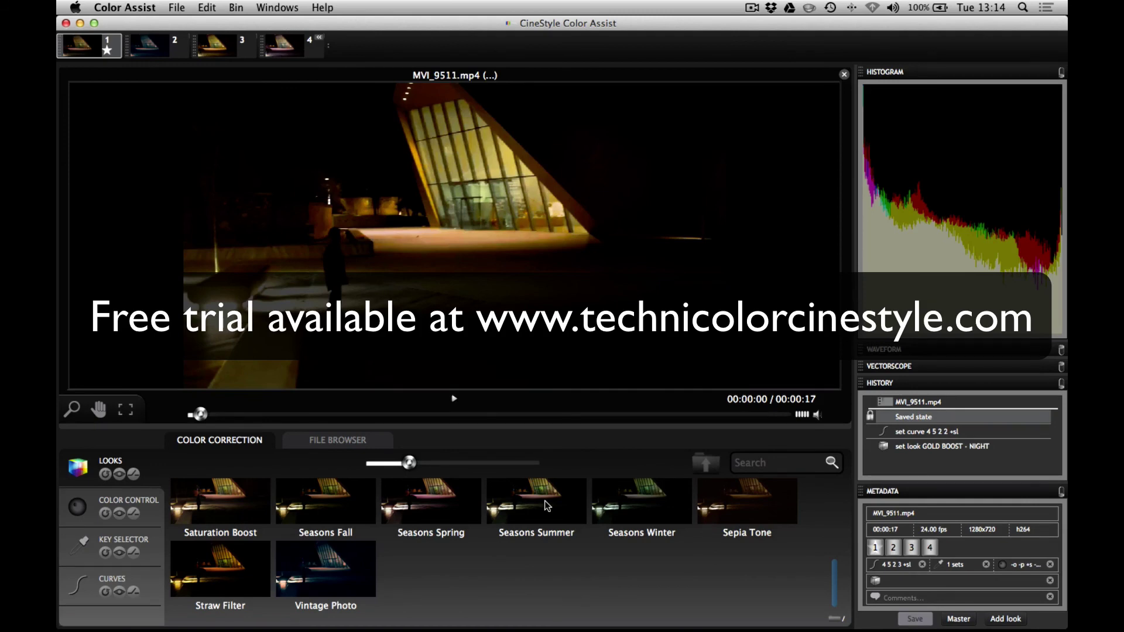
pyautogui.scroll(6, 545, 500)
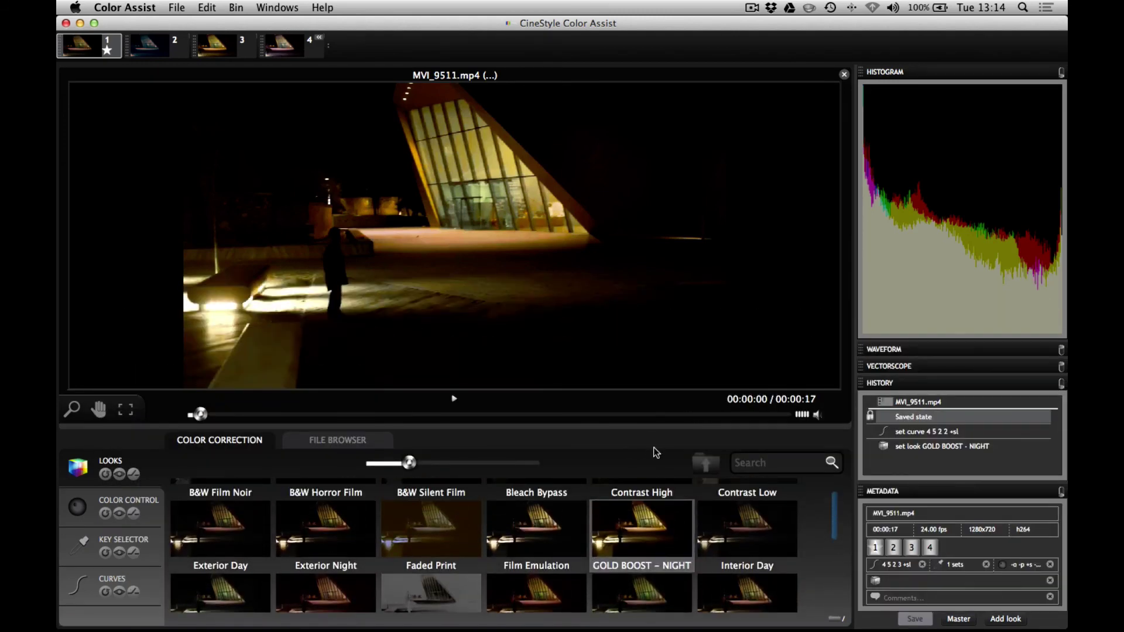